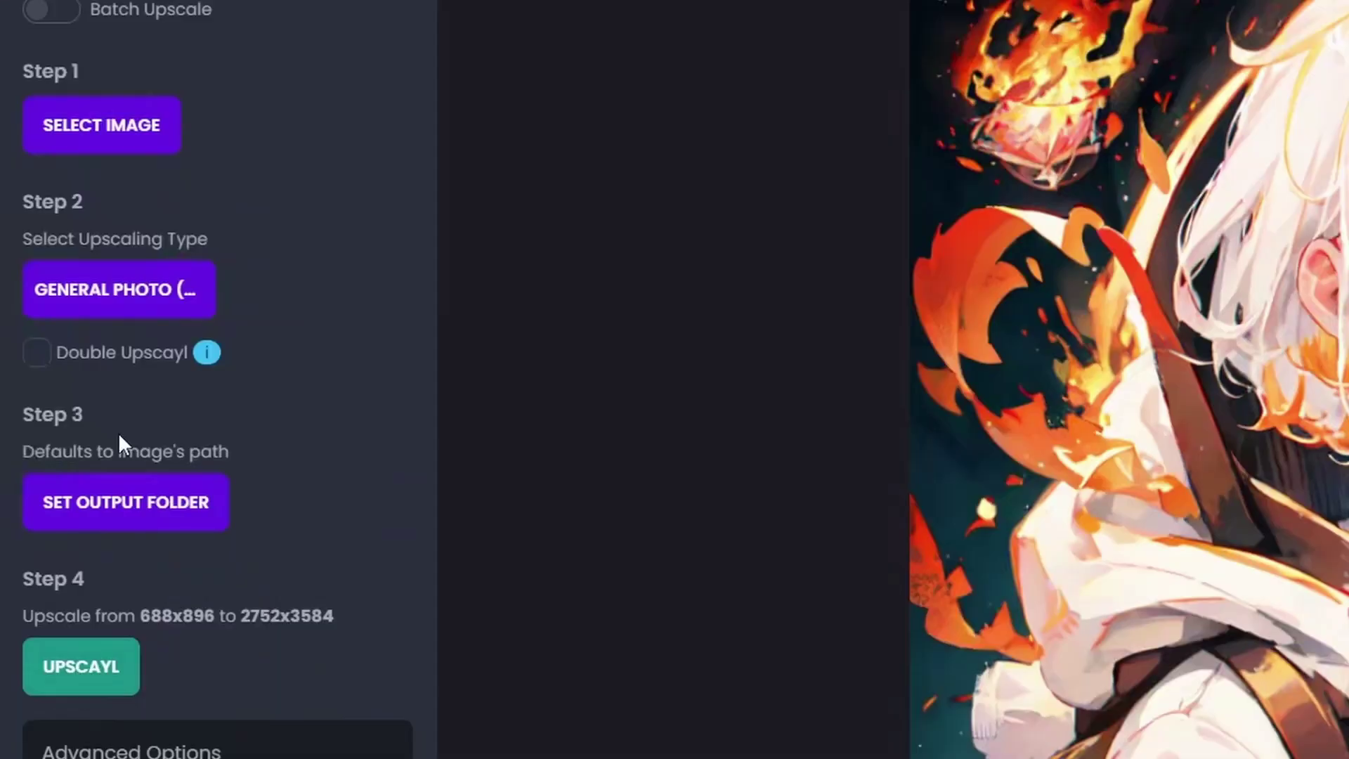
- Upscale the fiery white-haired girl image with the Digital Art type to 2752x3584
{"action": "left_click", "coordinate": [130, 295]}
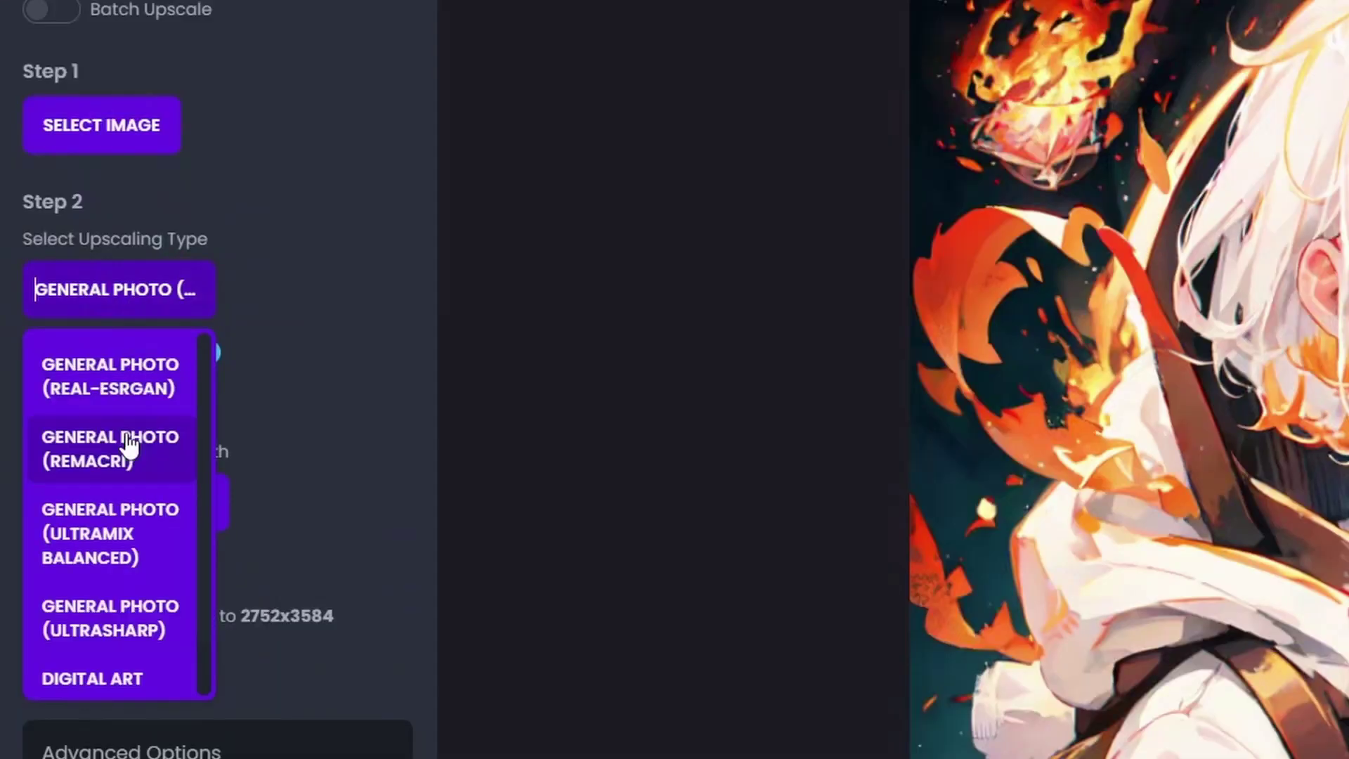
{"action": "scroll", "coordinate": [127, 534], "scroll_direction": "down", "scroll_amount": 1}
{"action": "left_click", "coordinate": [124, 633]}
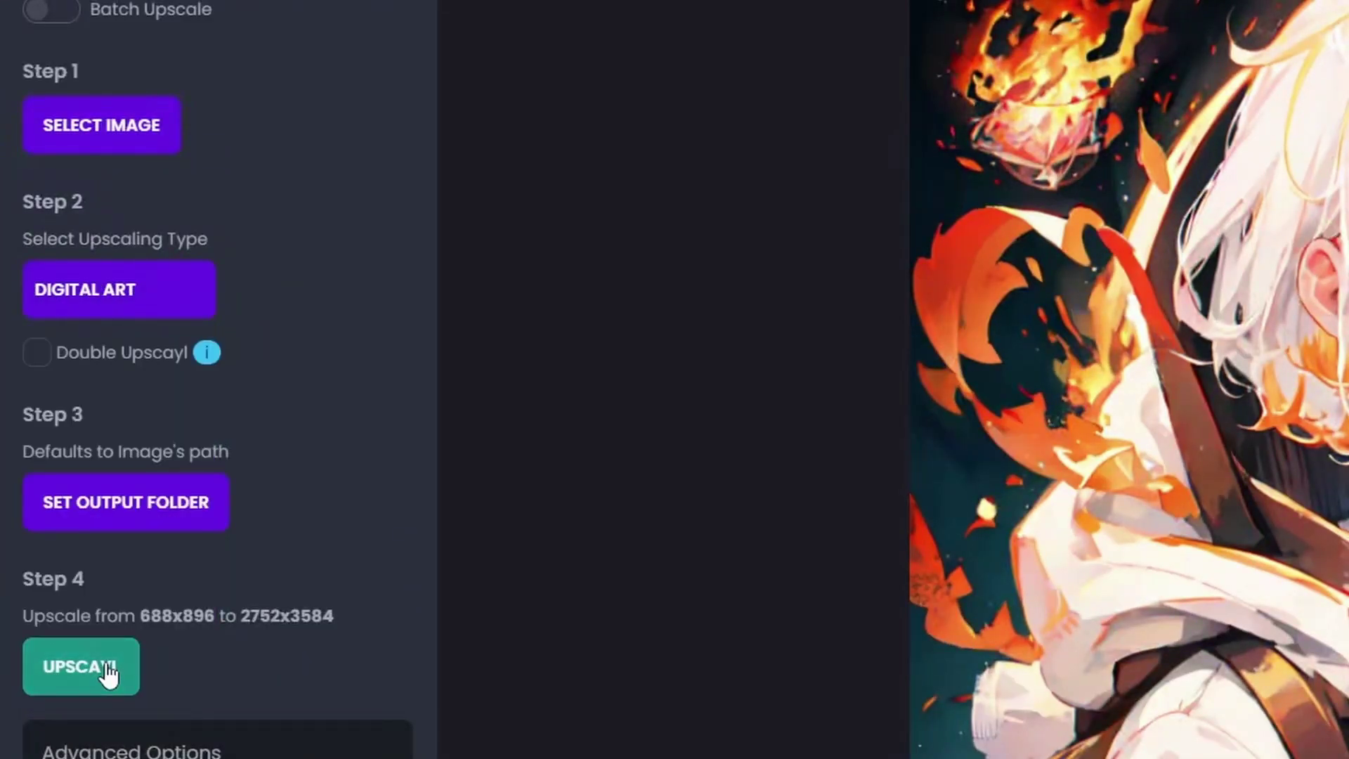
{"action": "left_click", "coordinate": [84, 666]}
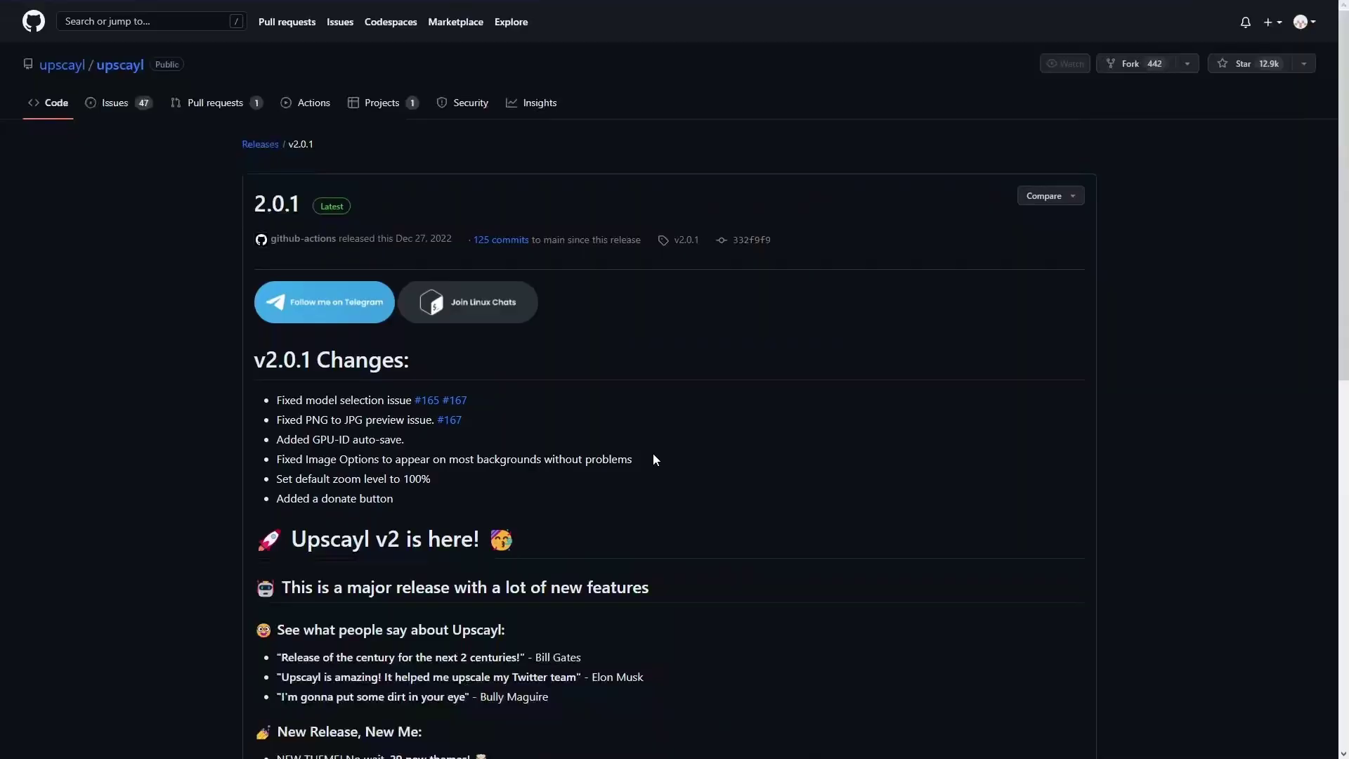
- Scroll the Upscayl v2.0.1 release page down to its Assets list
{"action": "scroll", "coordinate": [652, 454], "scroll_direction": "down", "scroll_amount": 15}
{"action": "scroll", "coordinate": [524, 479], "scroll_direction": "down", "scroll_amount": 5}
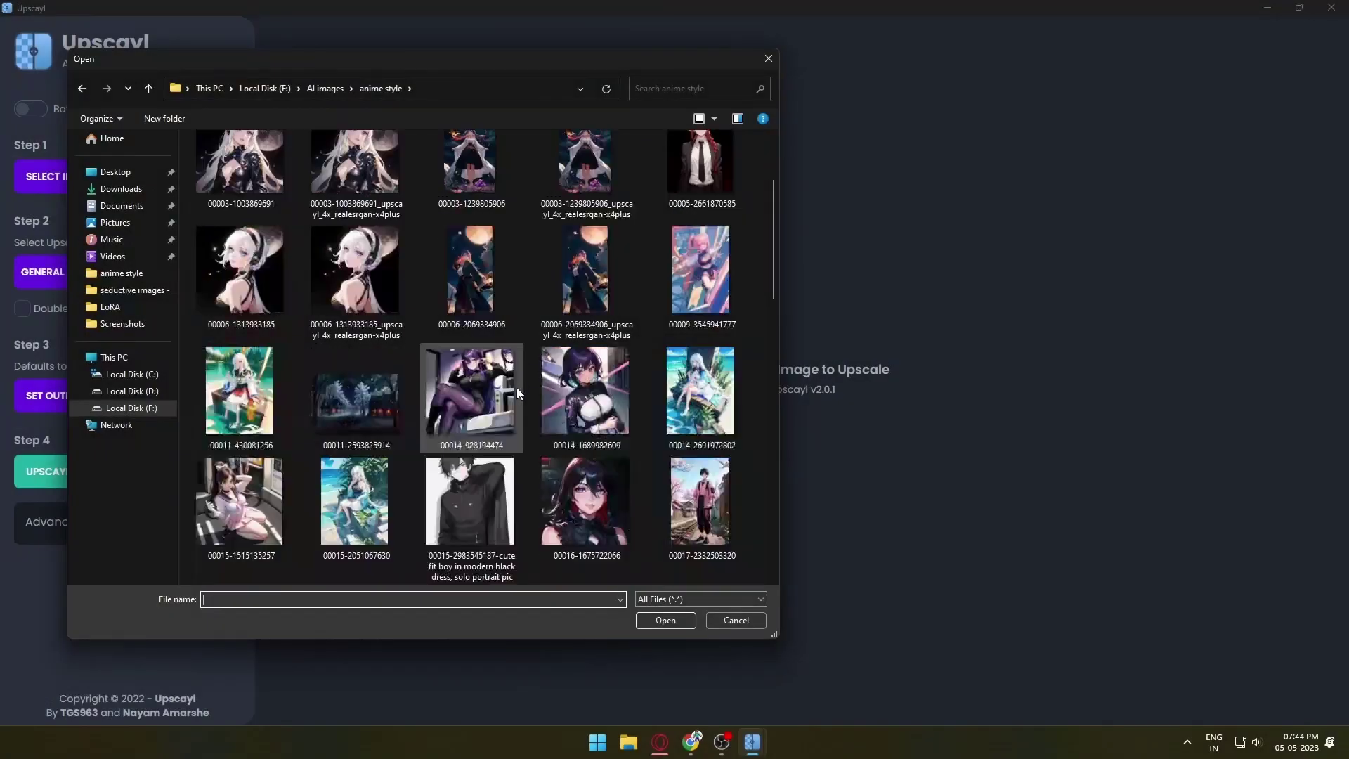
{"action": "scroll", "coordinate": [517, 388], "scroll_direction": "down", "scroll_amount": 3}
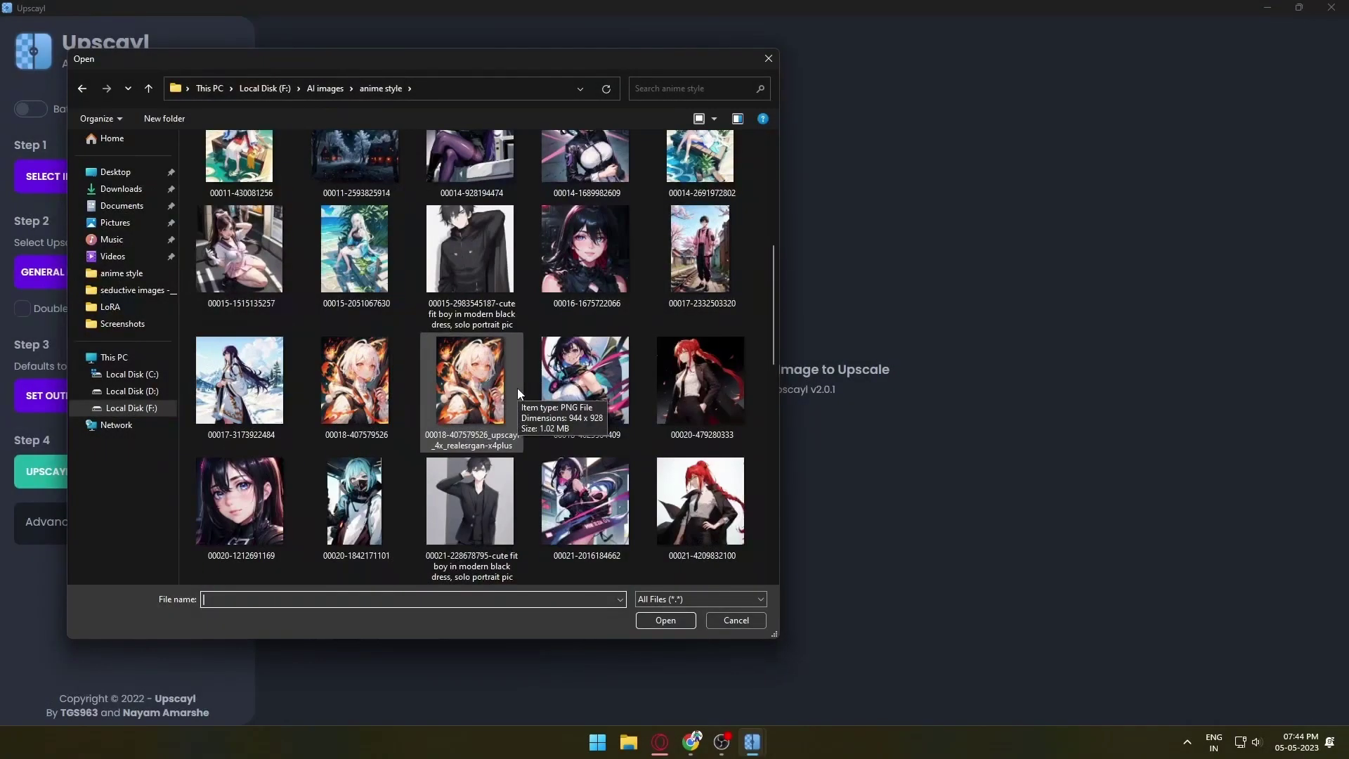
{"action": "double_click", "coordinate": [362, 384]}
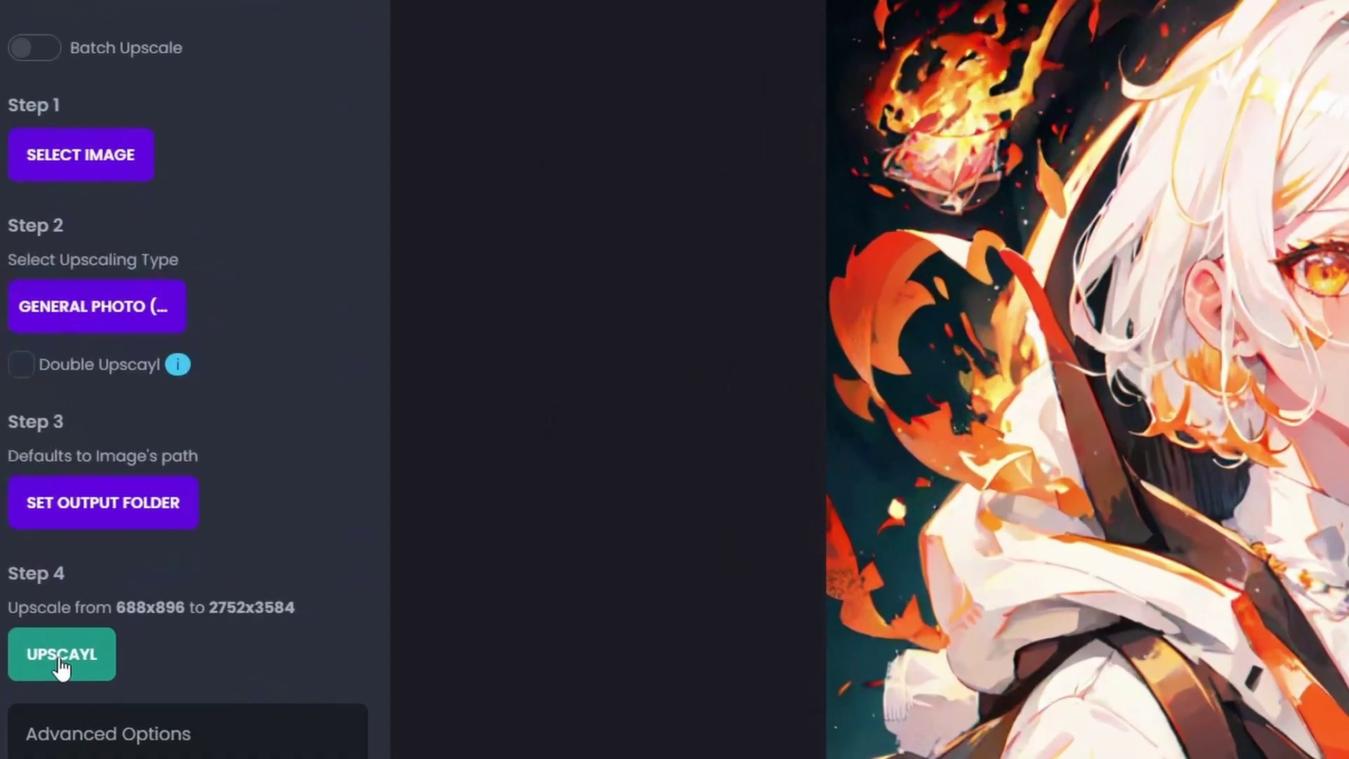
{"action": "left_click", "coordinate": [68, 272]}
{"action": "scroll", "coordinate": [73, 429], "scroll_direction": "down", "scroll_amount": 1}
{"action": "left_click", "coordinate": [59, 696]}
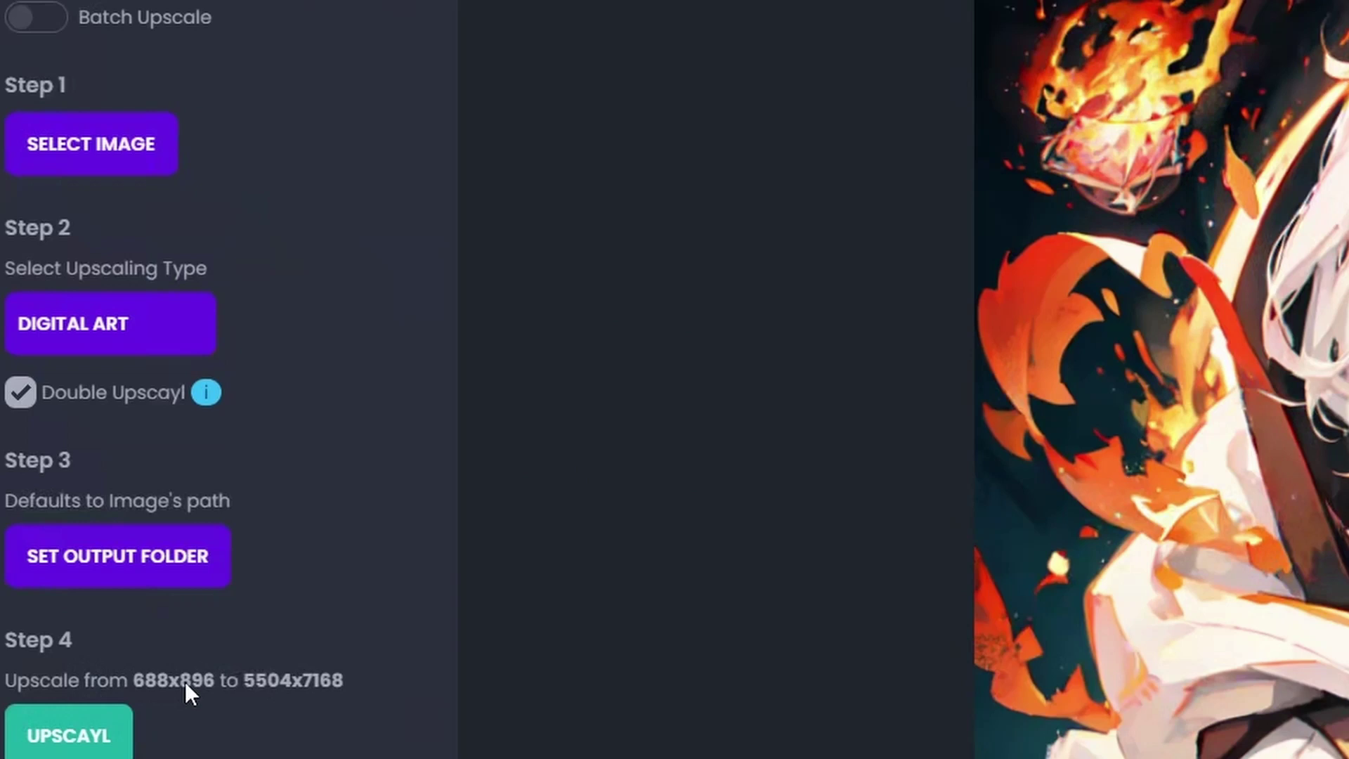
- Enable Double Upscayl, upscale to 5504x7168, and view the Settings page
{"action": "left_click", "coordinate": [62, 738]}
{"action": "left_click", "coordinate": [66, 699]}
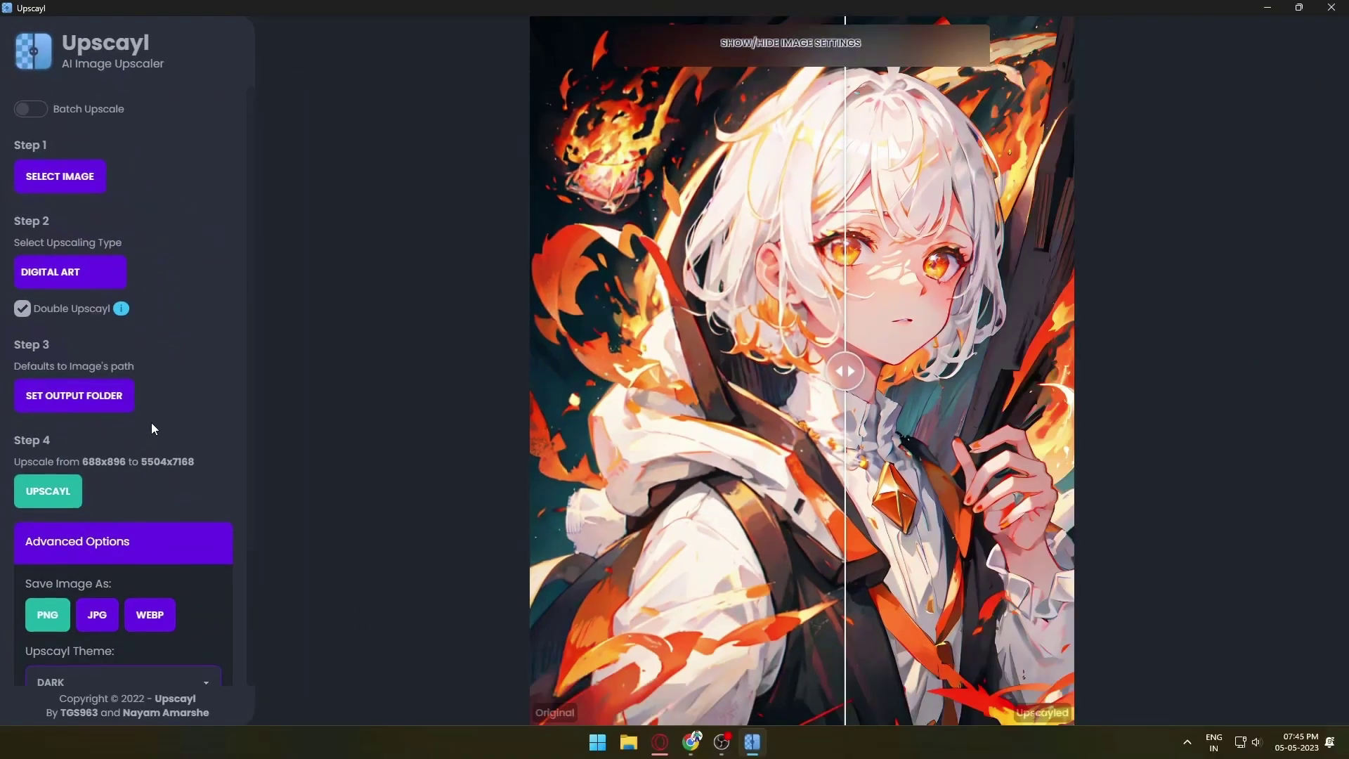
{"action": "scroll", "coordinate": [45, 538], "scroll_direction": "down", "scroll_amount": 3}
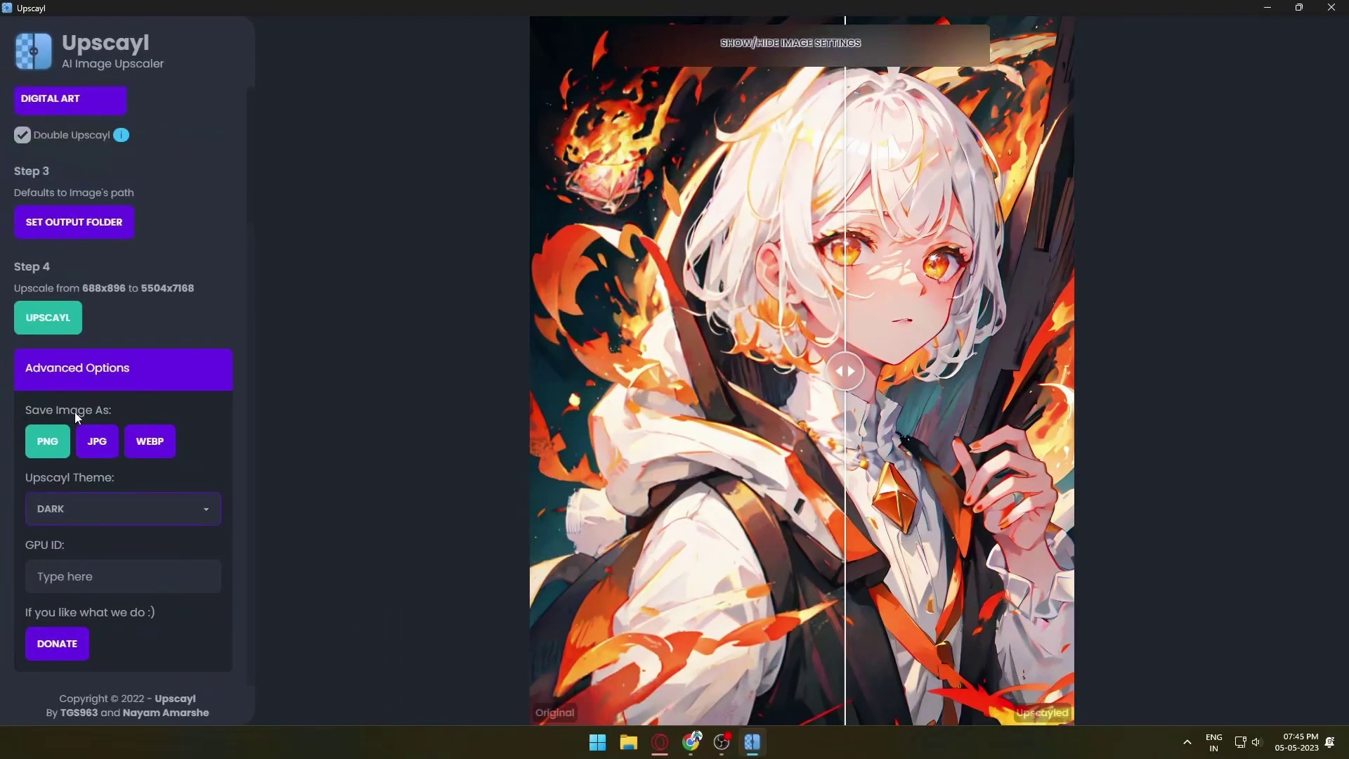
{"action": "left_click", "coordinate": [59, 320]}
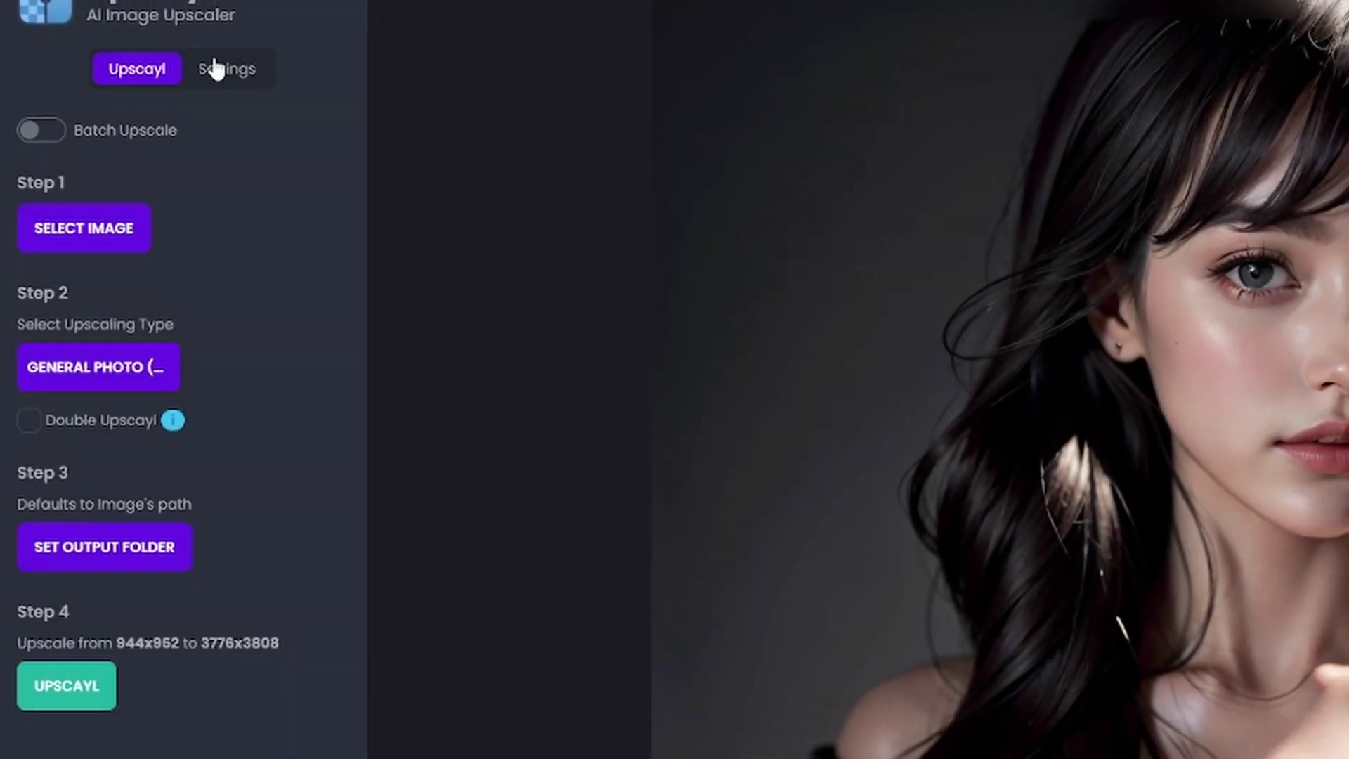
{"action": "left_click", "coordinate": [211, 64]}
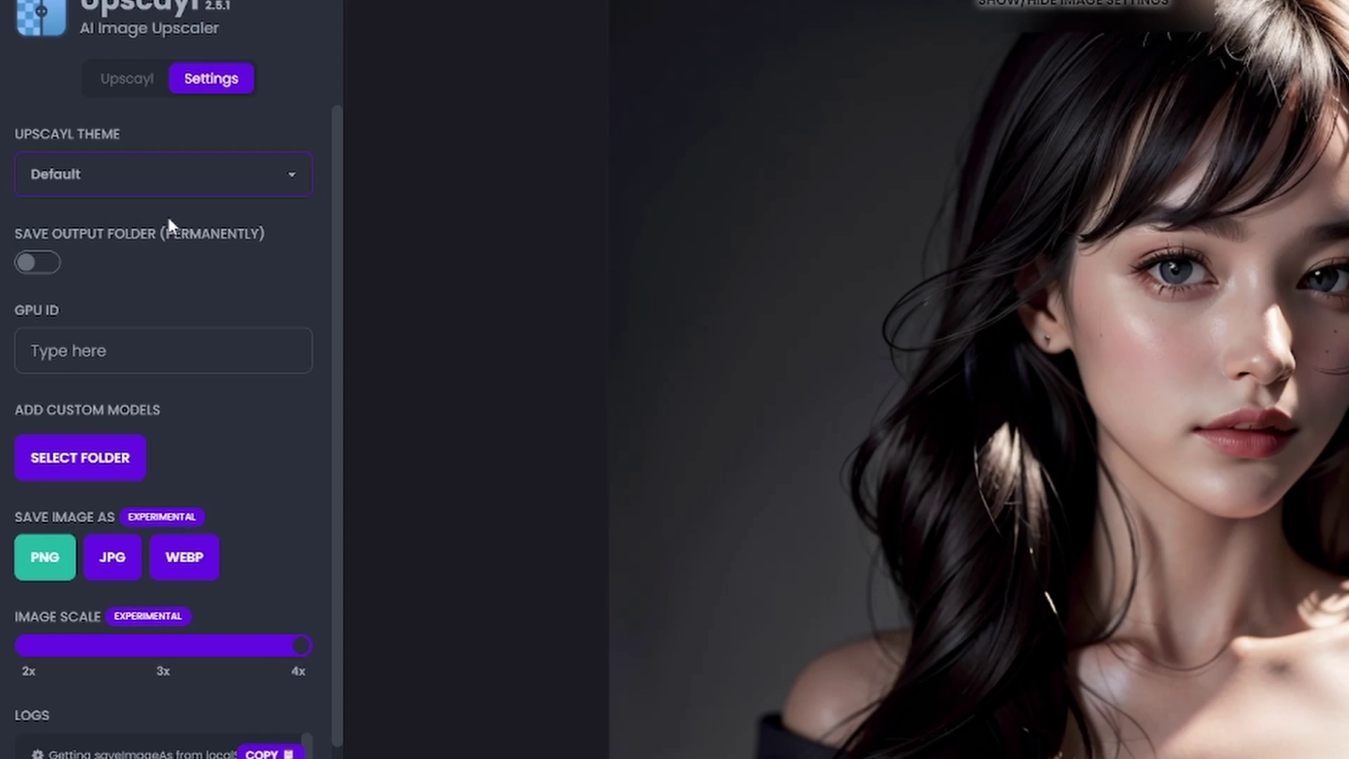
{"action": "scroll", "coordinate": [159, 548], "scroll_direction": "down", "scroll_amount": 3}
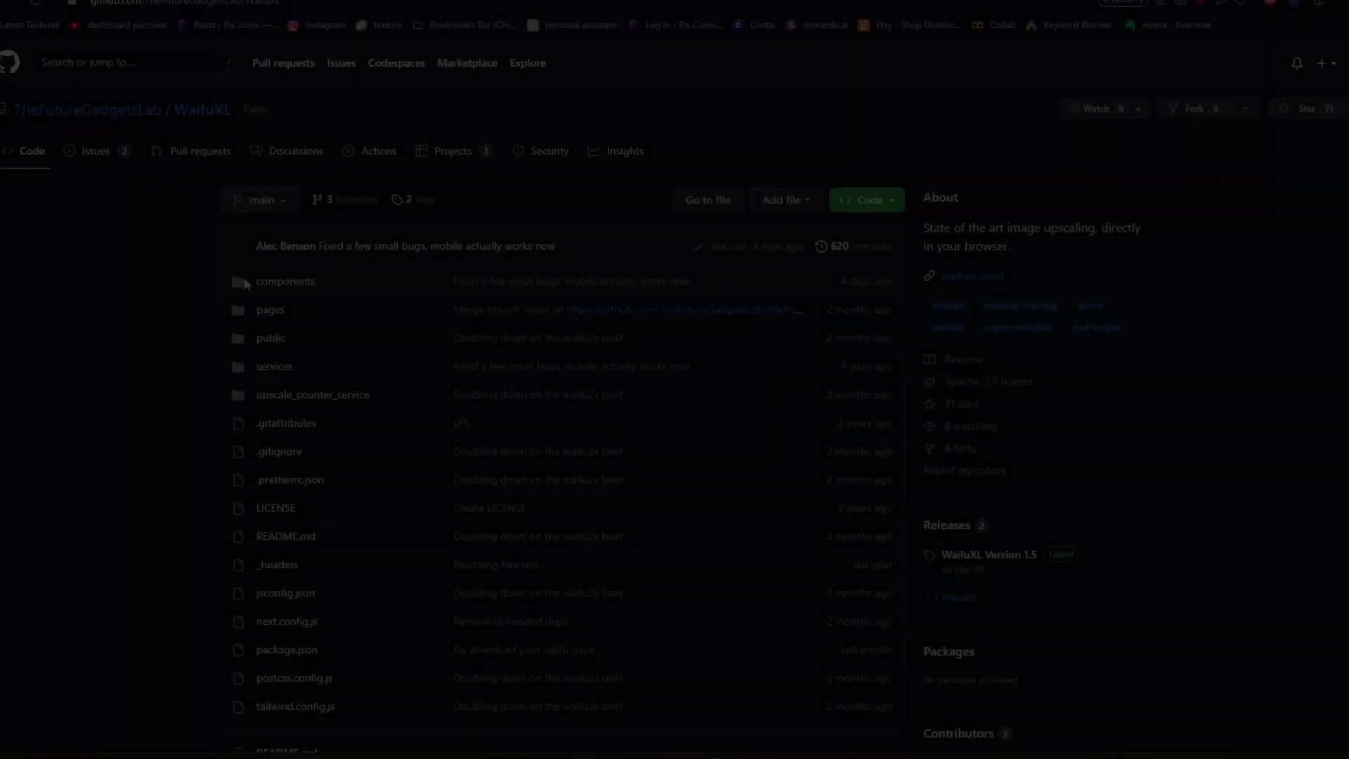
{"action": "scroll", "coordinate": [322, 488], "scroll_direction": "down", "scroll_amount": 15}
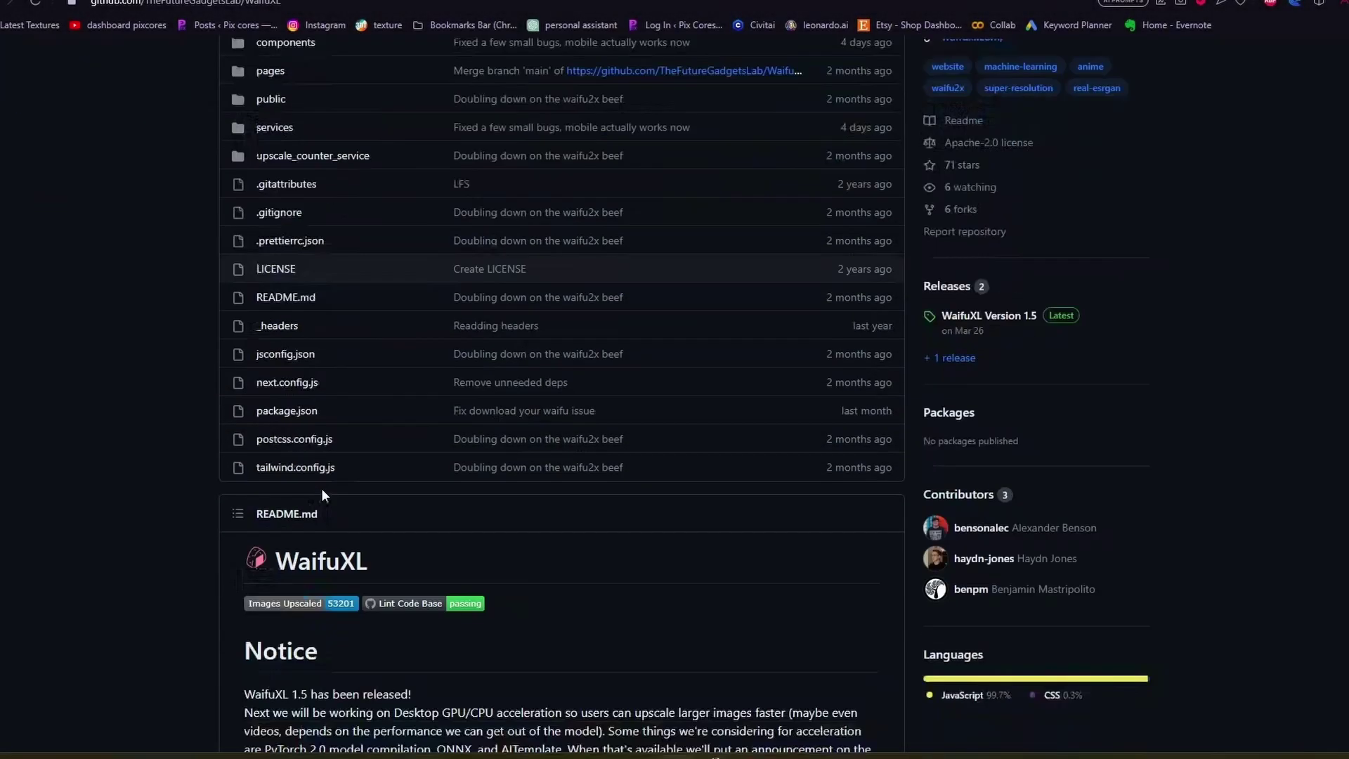
{"action": "scroll", "coordinate": [191, 516], "scroll_direction": "down", "scroll_amount": 20}
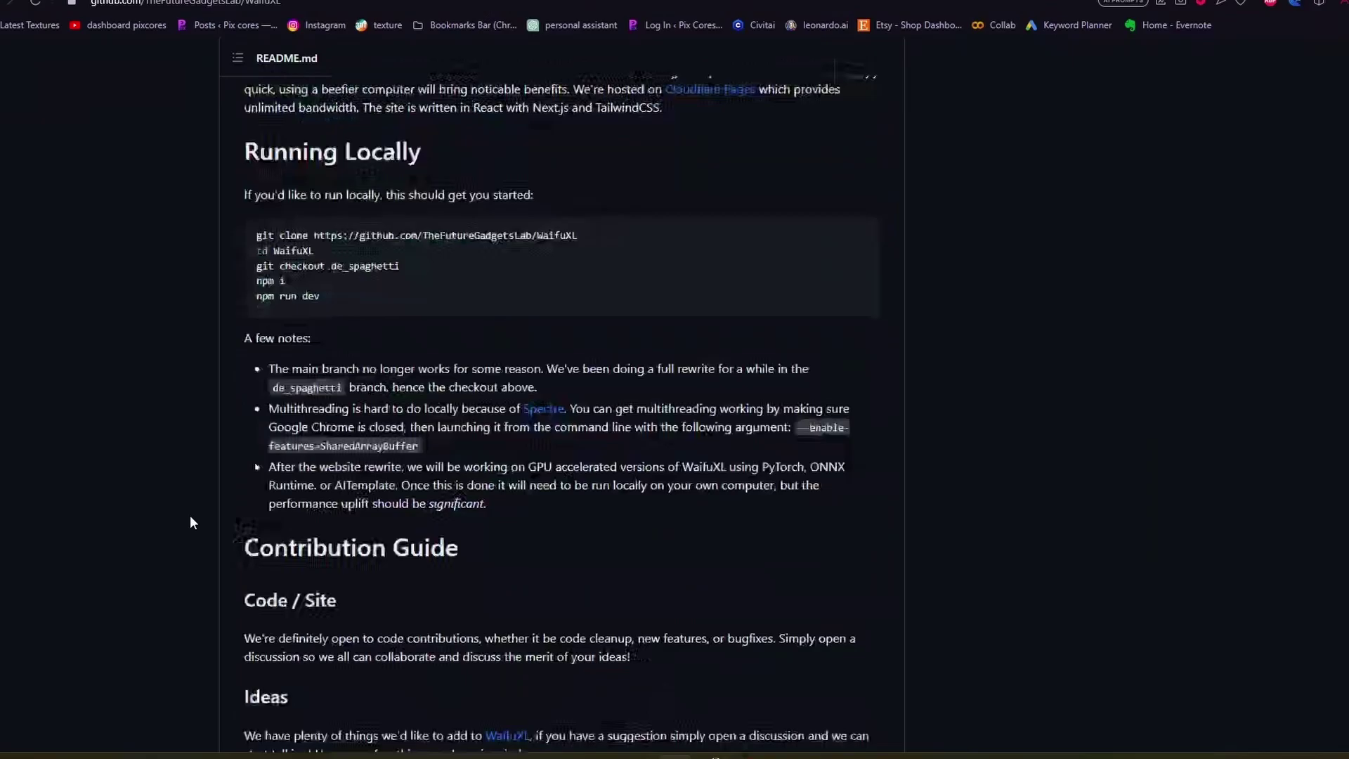
{"action": "scroll", "coordinate": [190, 516], "scroll_direction": "up", "scroll_amount": 8}
{"action": "scroll", "coordinate": [191, 521], "scroll_direction": "up", "scroll_amount": 6}
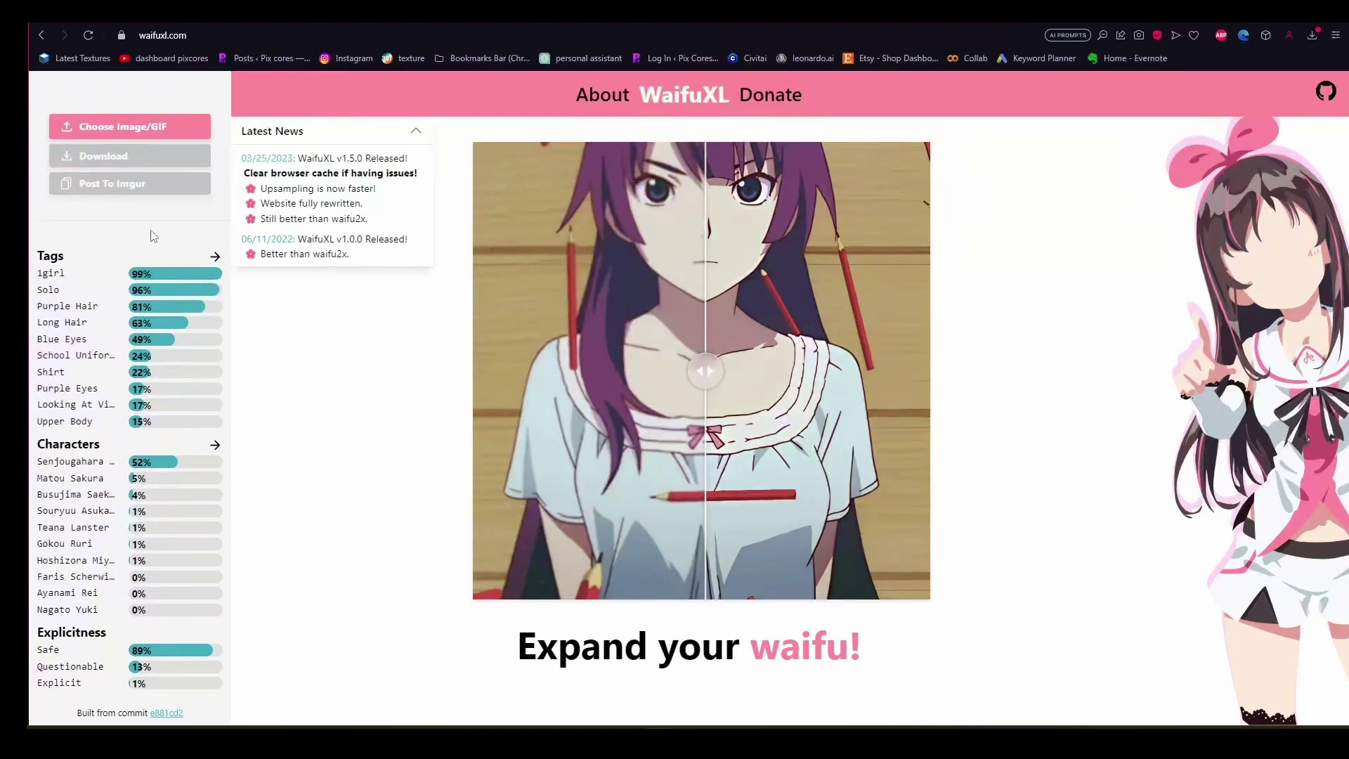
{"action": "left_click", "coordinate": [121, 133]}
{"action": "left_click", "coordinate": [707, 561]}
{"action": "left_click", "coordinate": [821, 508]}
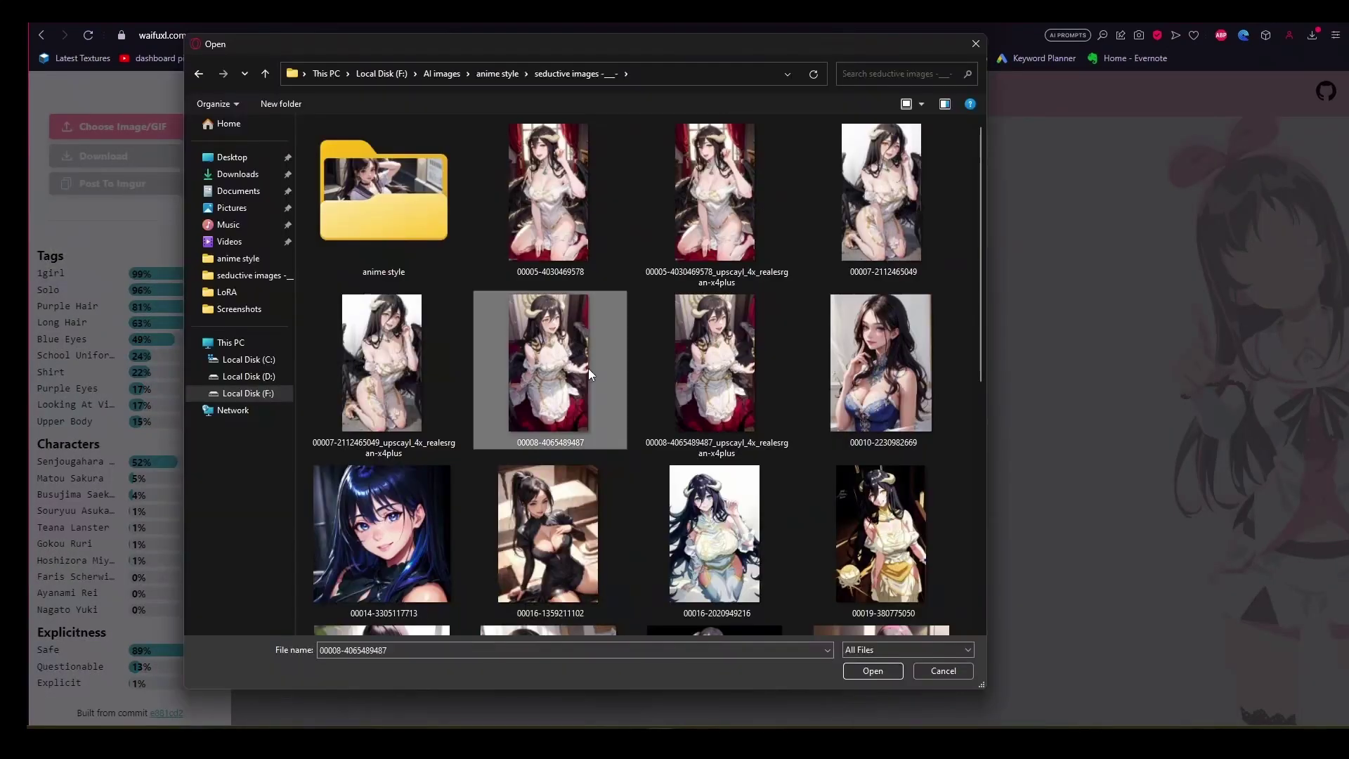
{"action": "double_click", "coordinate": [588, 368]}
{"action": "left_click", "coordinate": [648, 566]}
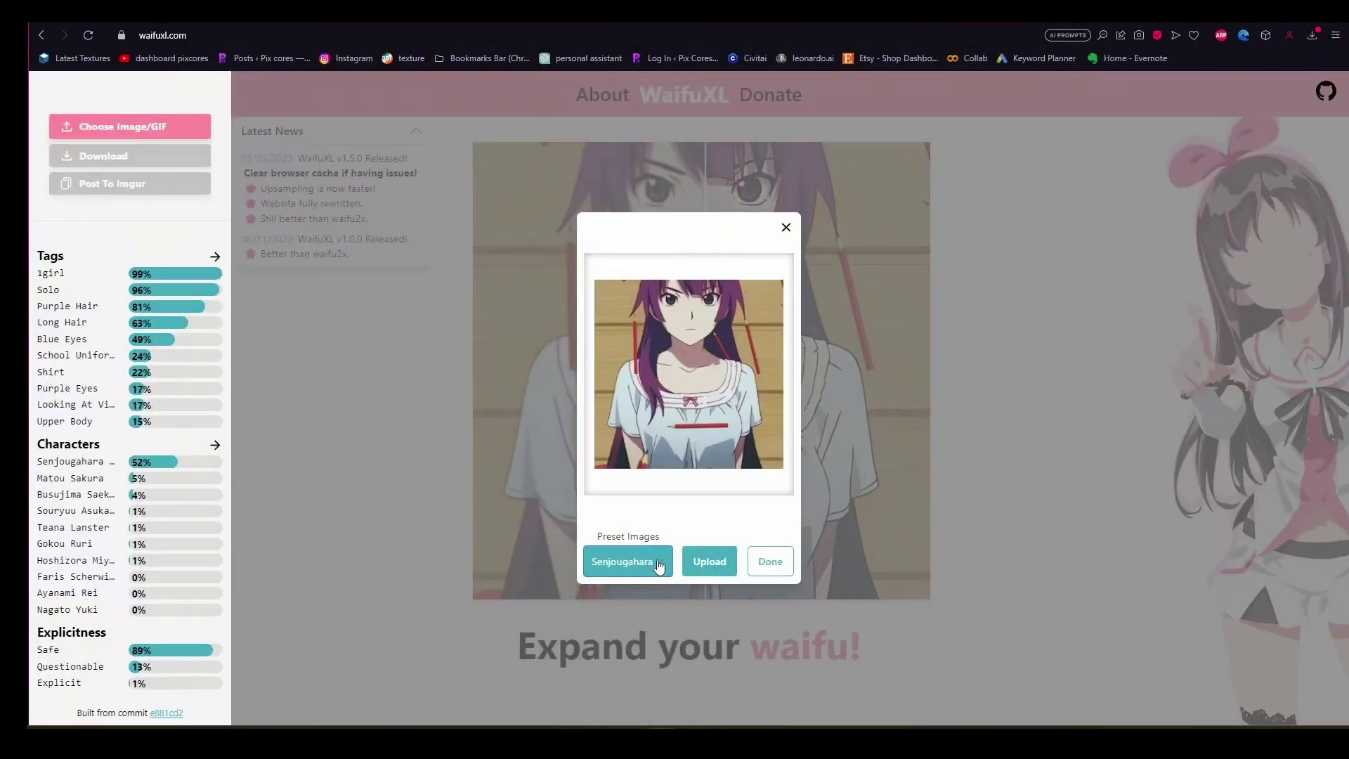
{"action": "left_click", "coordinate": [769, 566]}
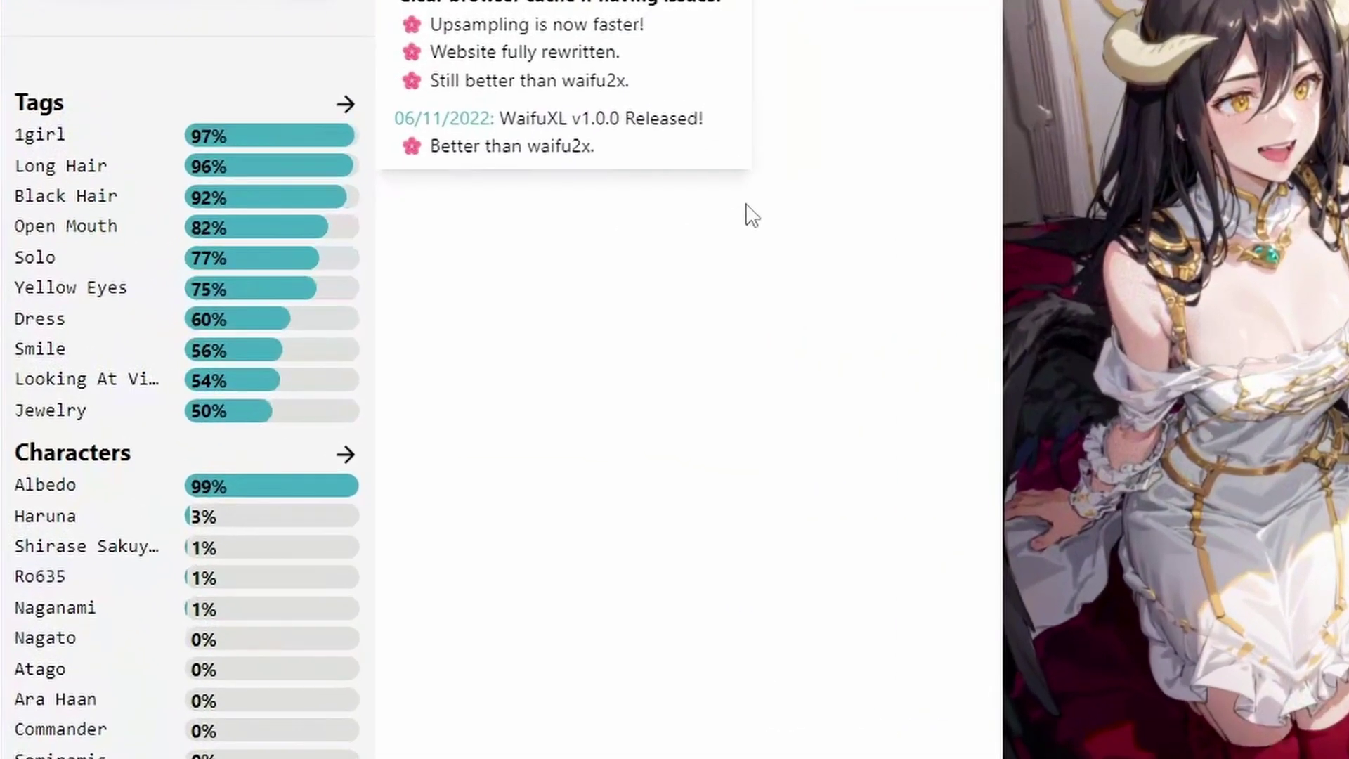
- Highlight the detected Albedo character tag and the Safe explicitness label
{"action": "double_click", "coordinate": [15, 485]}
{"action": "scroll", "coordinate": [29, 562], "scroll_direction": "down", "scroll_amount": 3}
{"action": "double_click", "coordinate": [35, 578]}
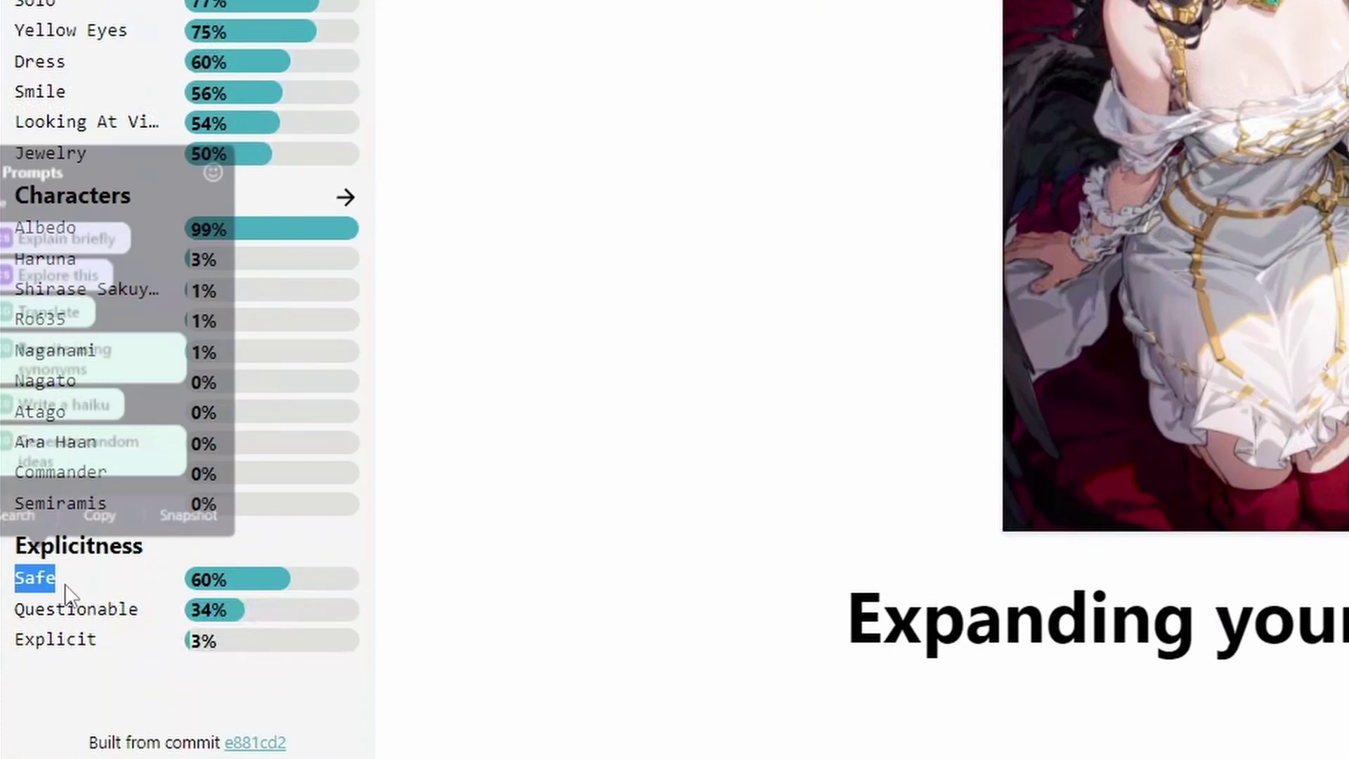
{"action": "left_click", "coordinate": [189, 598]}
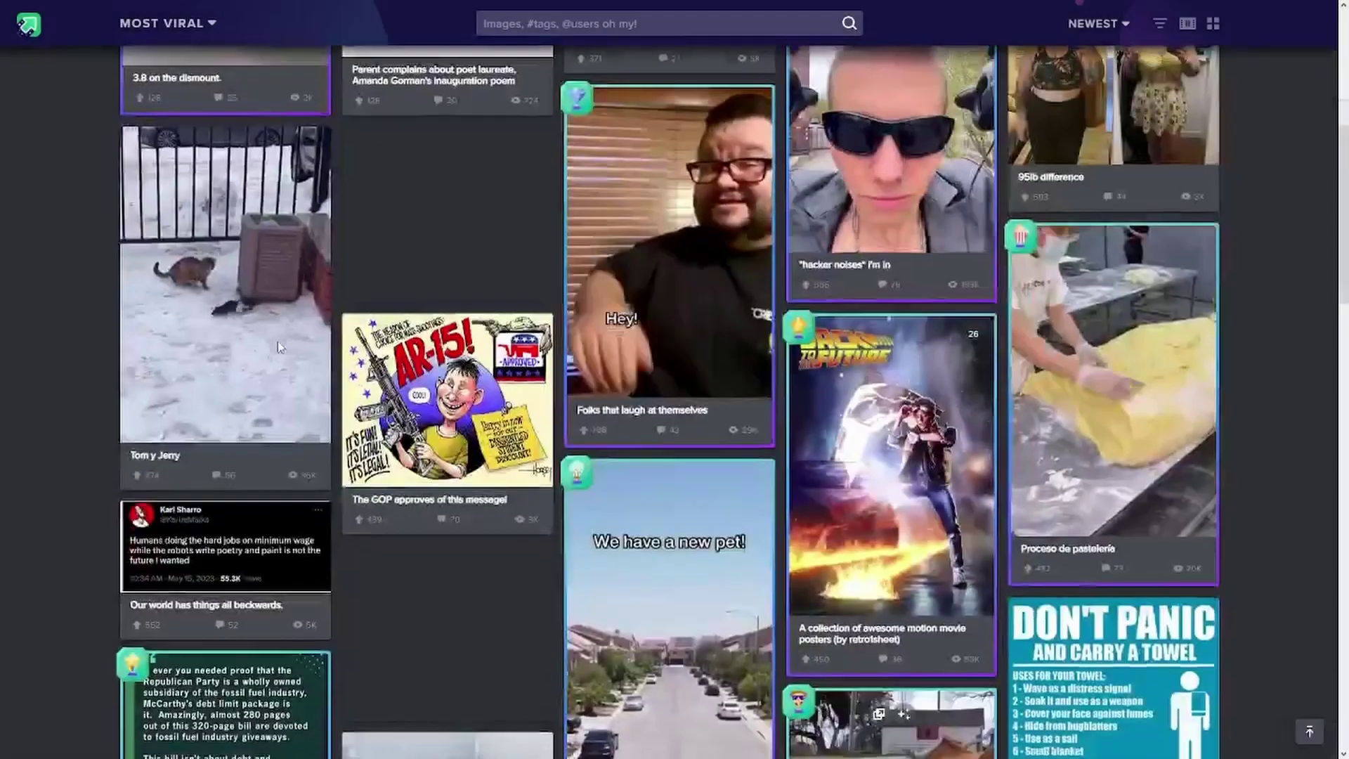
{"action": "scroll", "coordinate": [278, 342], "scroll_direction": "down", "scroll_amount": 7}
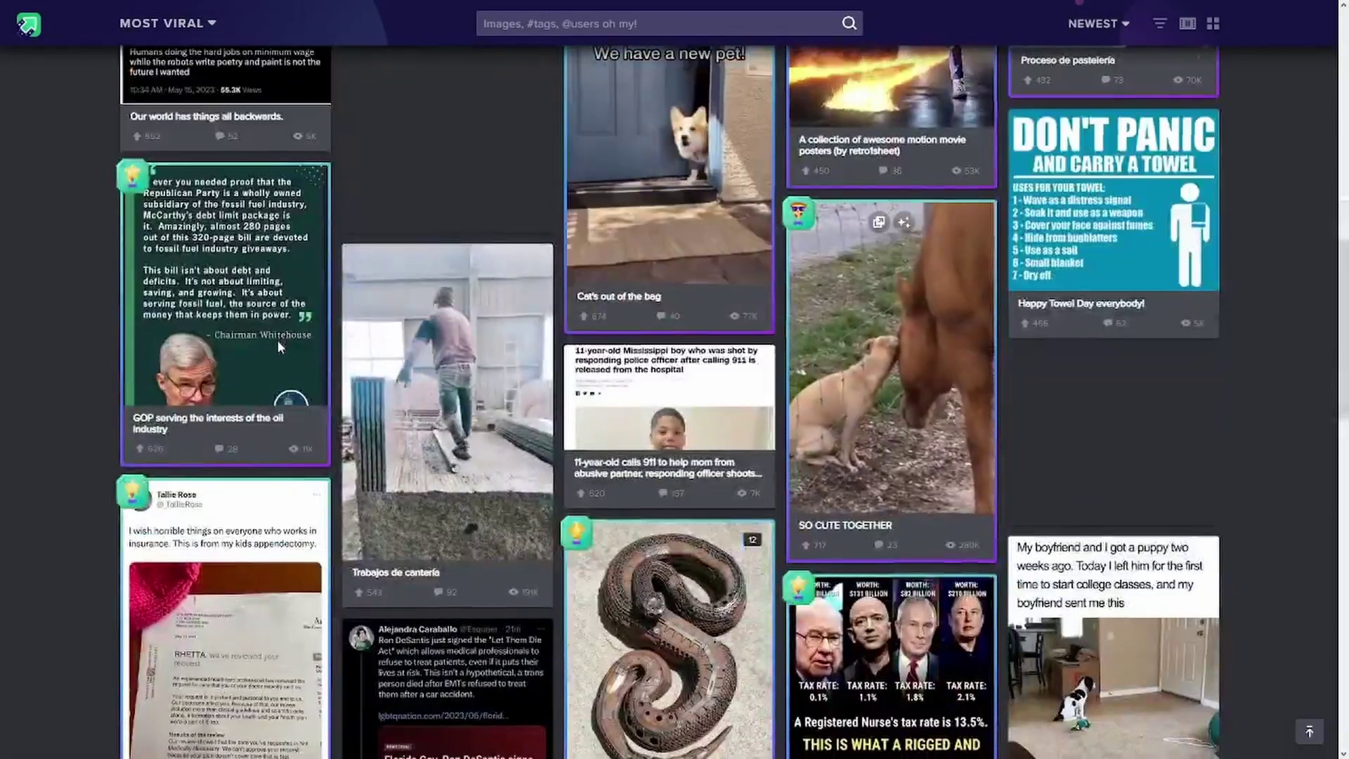
{"action": "scroll", "coordinate": [277, 340], "scroll_direction": "down", "scroll_amount": 10}
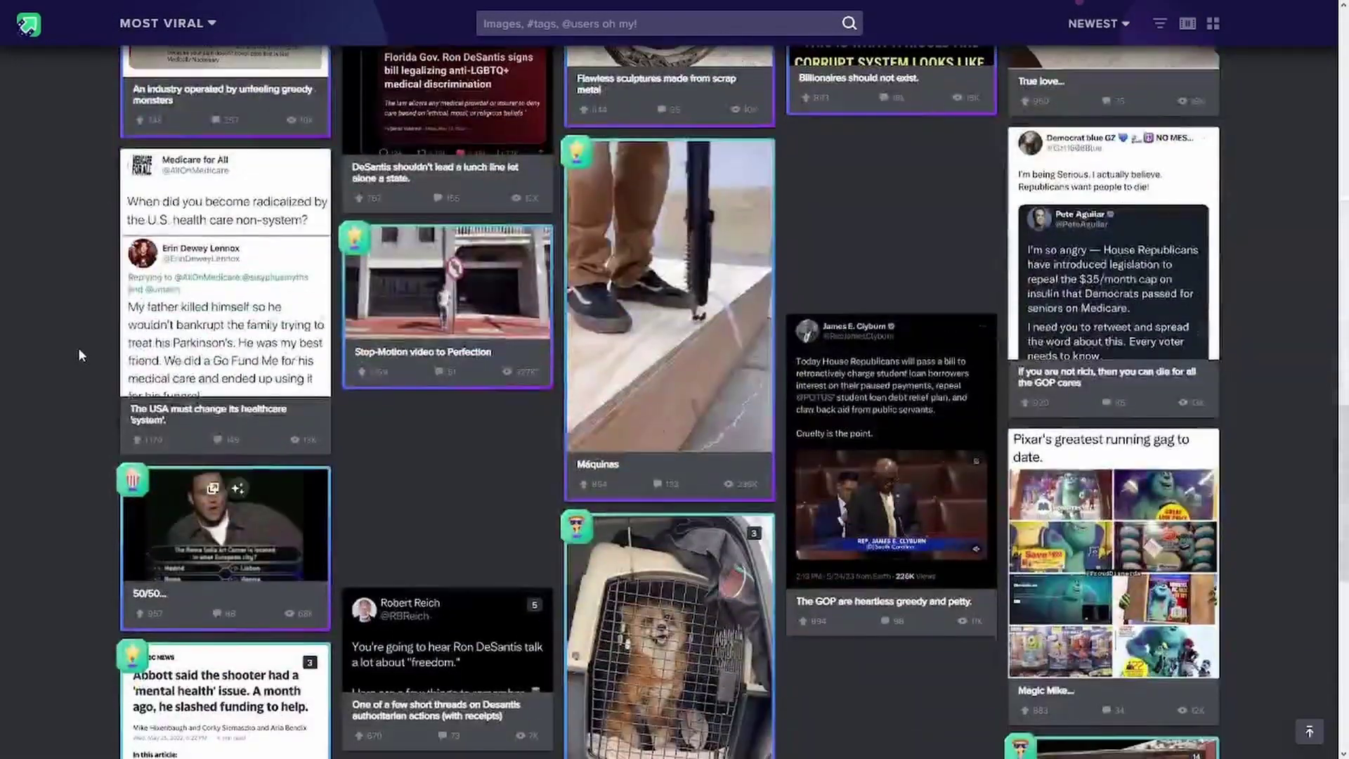
{"action": "scroll", "coordinate": [80, 353], "scroll_direction": "down", "scroll_amount": 13}
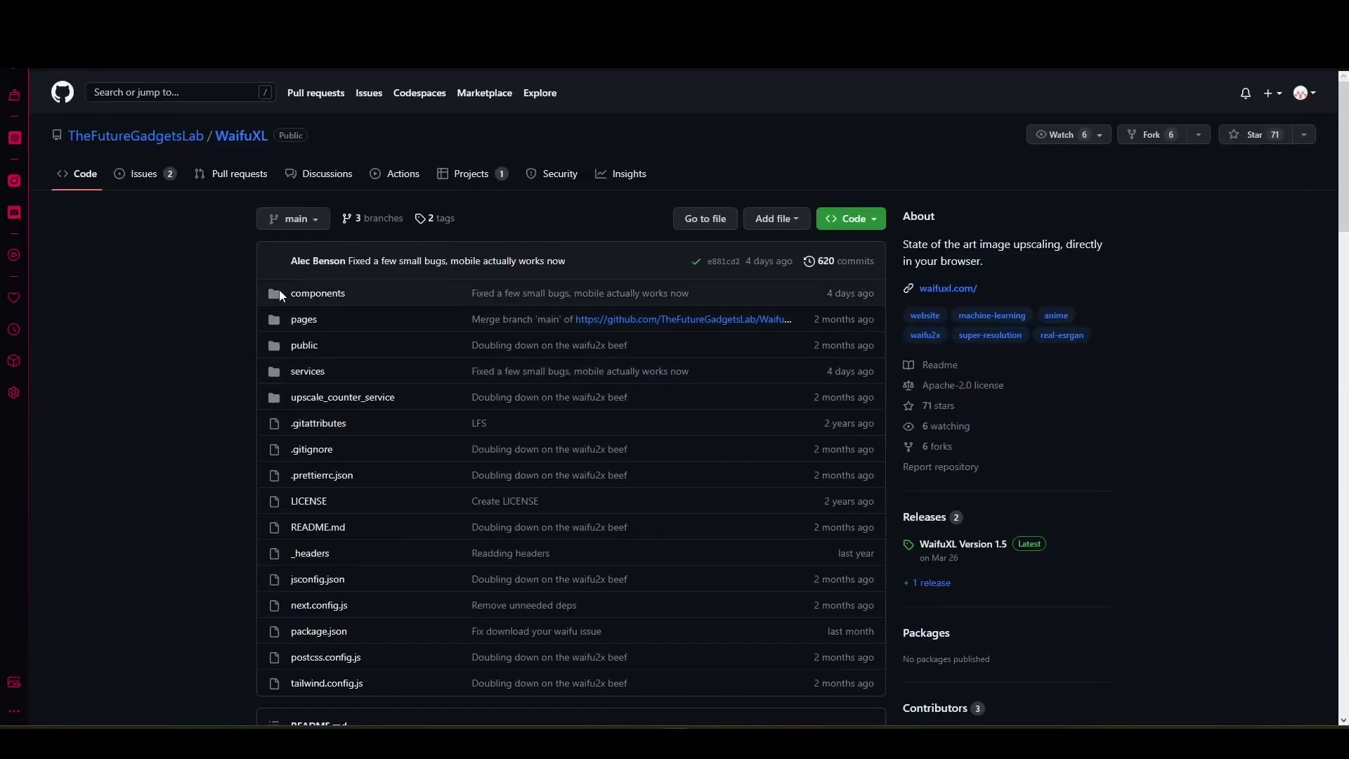
- Scroll the WaifuXL README, then the Scapix README down to Installation and Usage
{"action": "scroll", "coordinate": [280, 295], "scroll_direction": "down", "scroll_amount": 15}
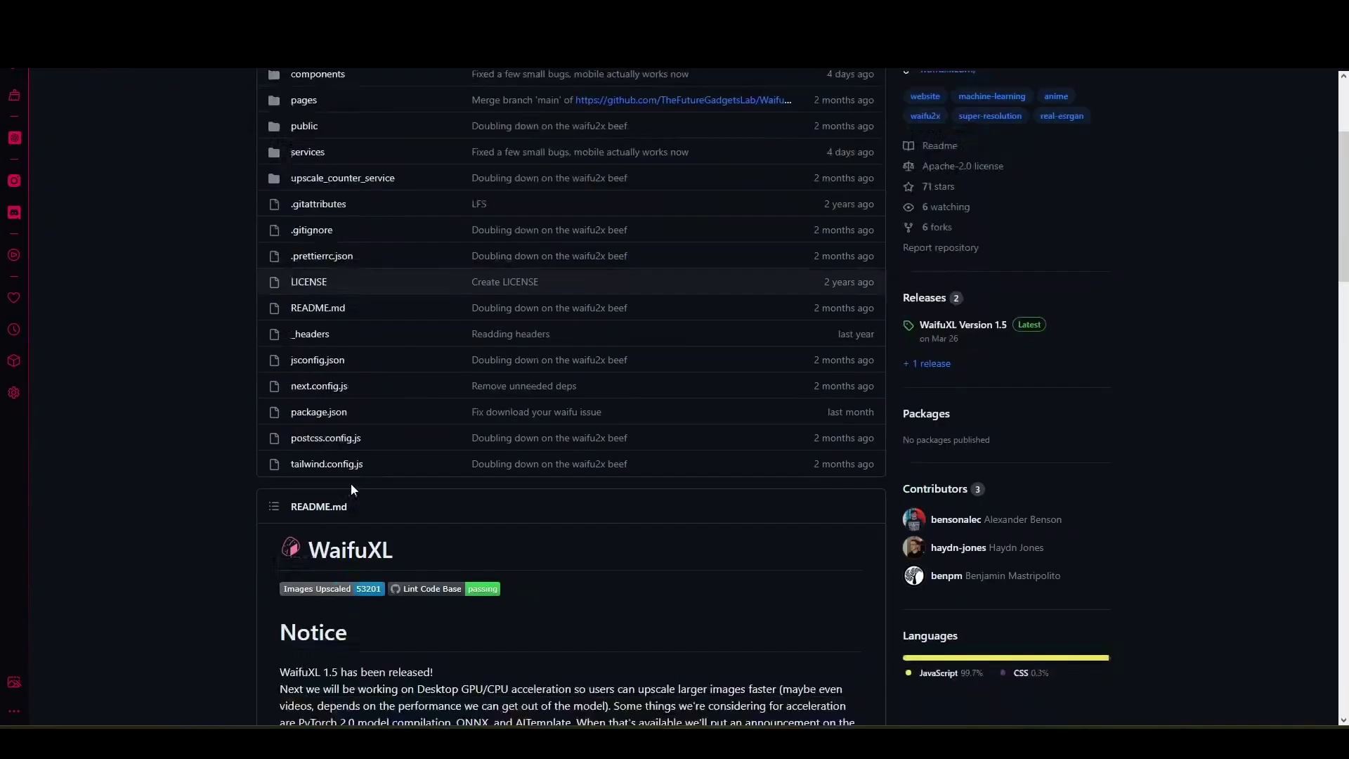
{"action": "scroll", "coordinate": [230, 508], "scroll_direction": "down", "scroll_amount": 12}
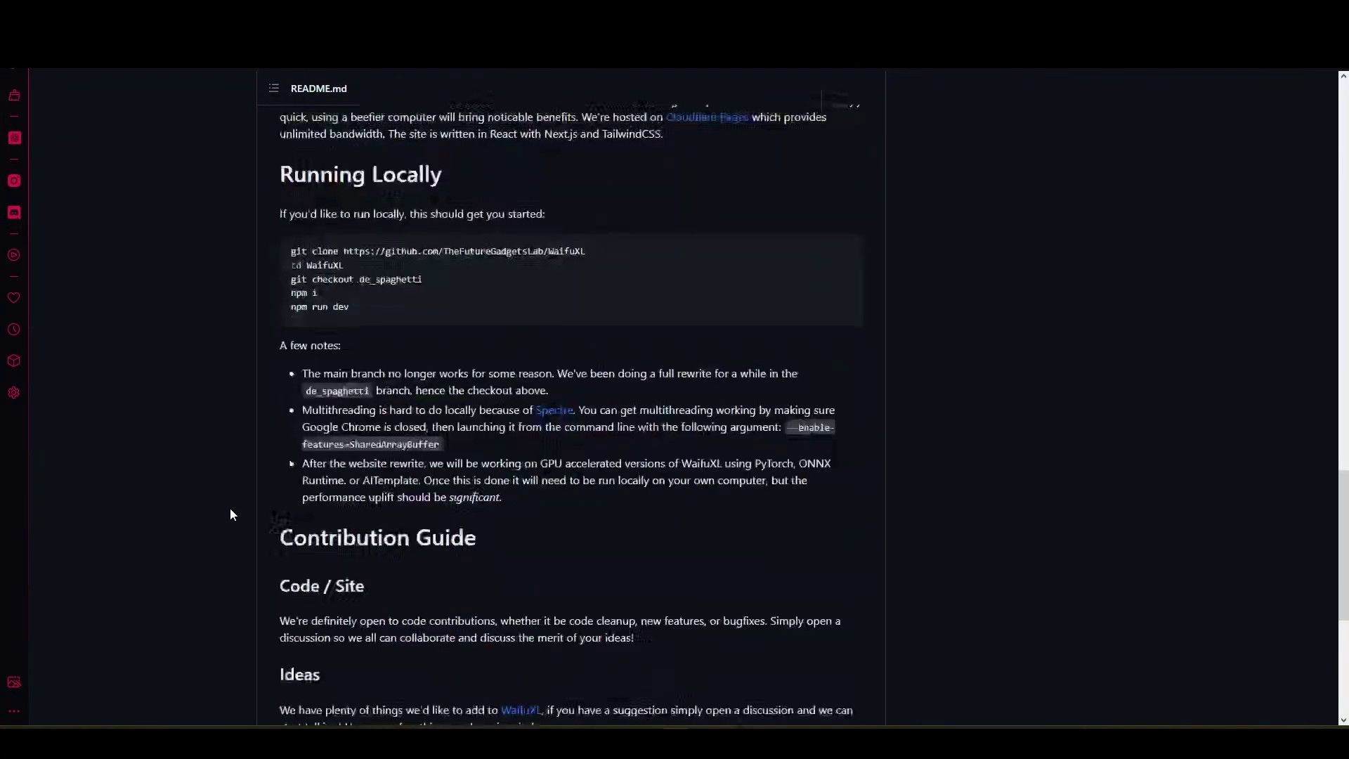
{"action": "scroll", "coordinate": [231, 508], "scroll_direction": "up", "scroll_amount": 13}
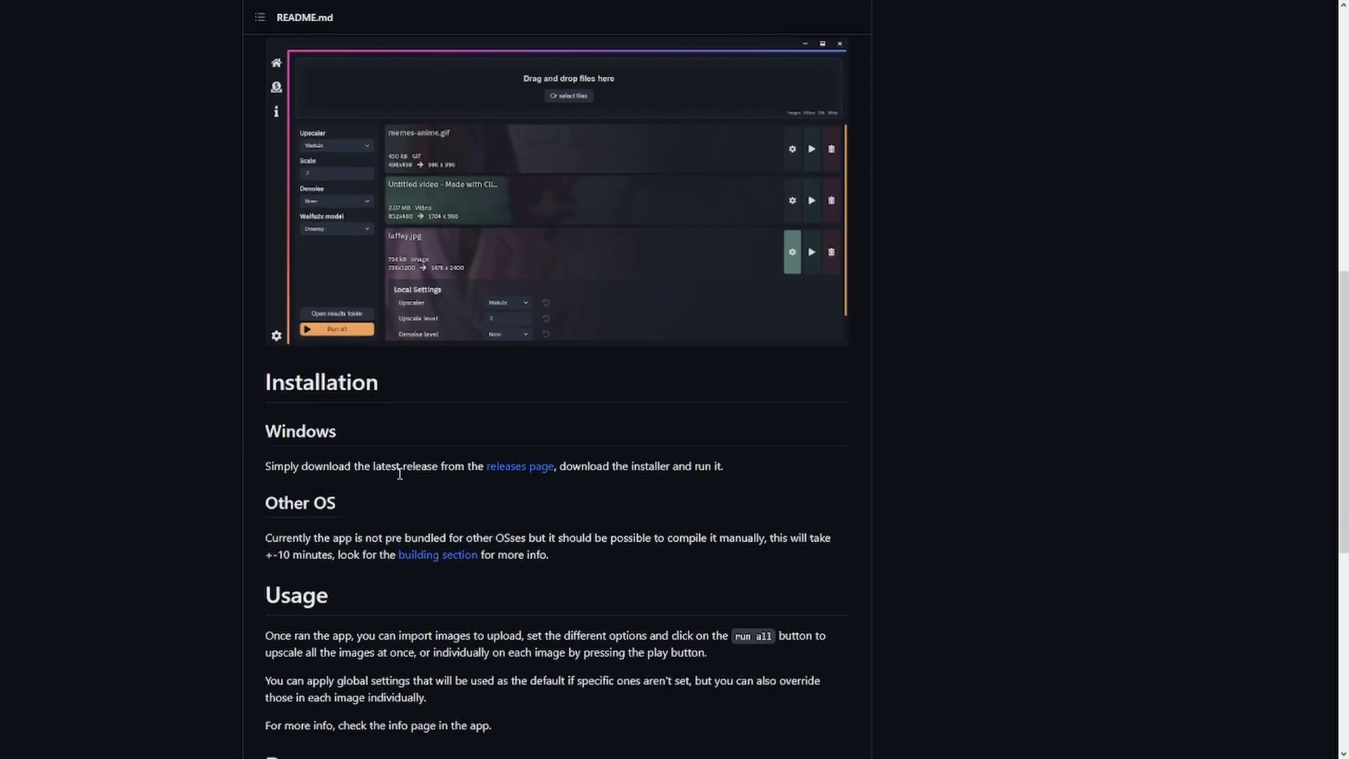
{"action": "scroll", "coordinate": [400, 474], "scroll_direction": "down", "scroll_amount": 3}
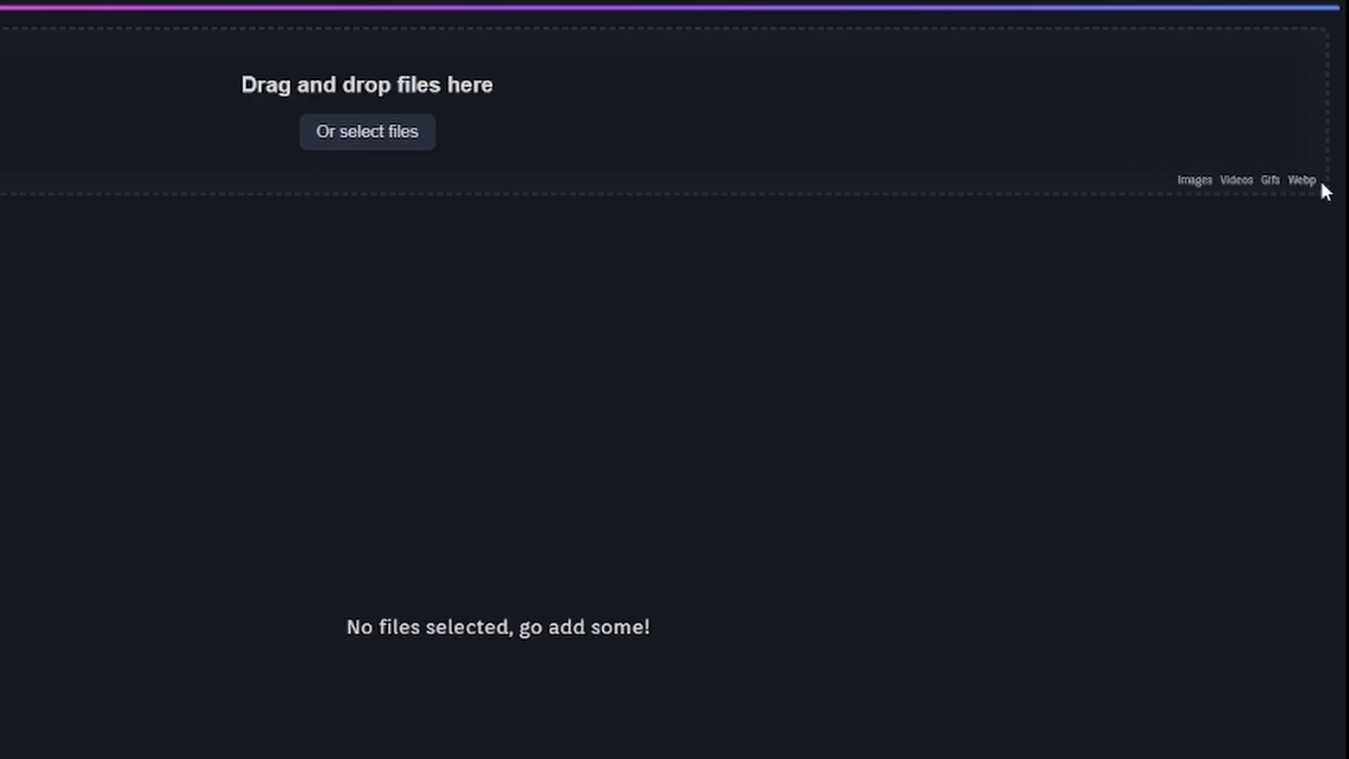
- Highlight the supported file types and compare the converted image against the original
{"action": "left_click_drag", "start_coordinate": [1323, 181], "coordinate": [1186, 182]}
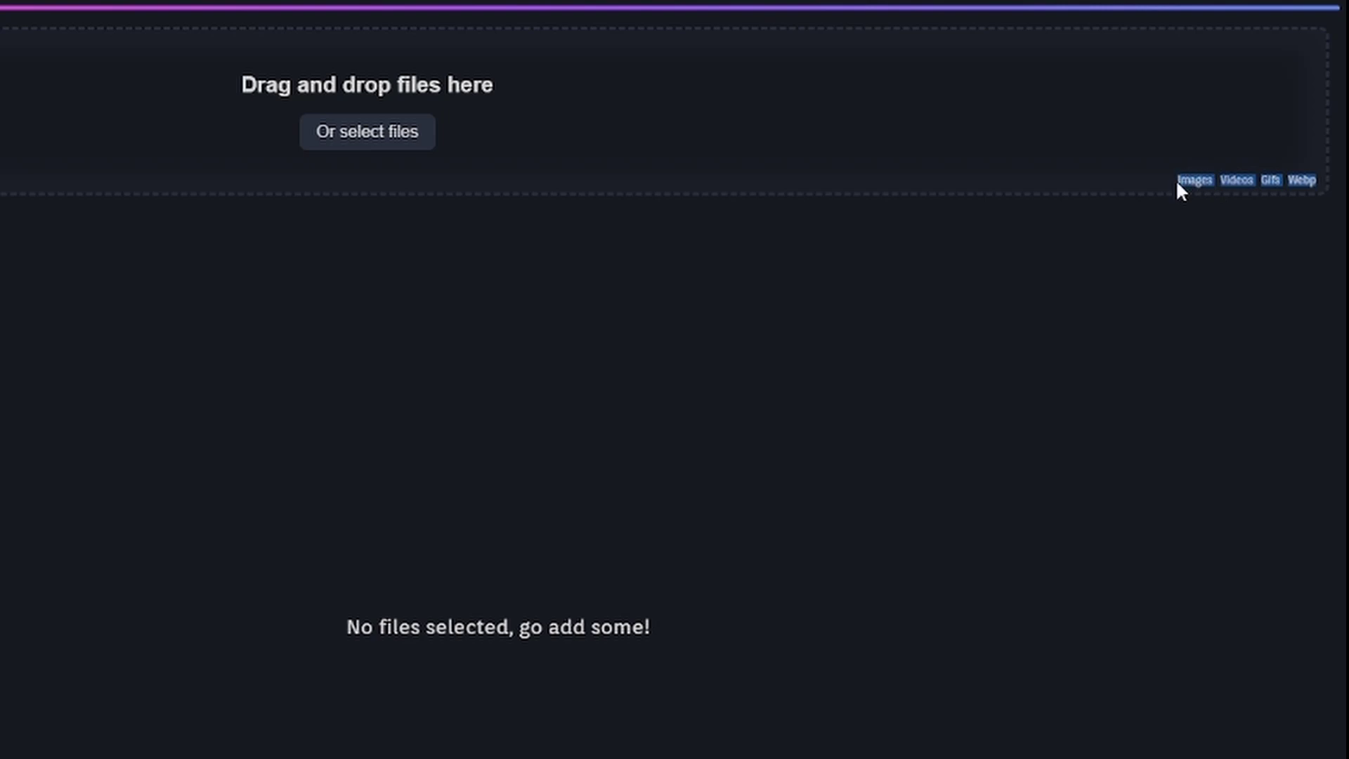
{"action": "left_click", "coordinate": [1142, 259]}
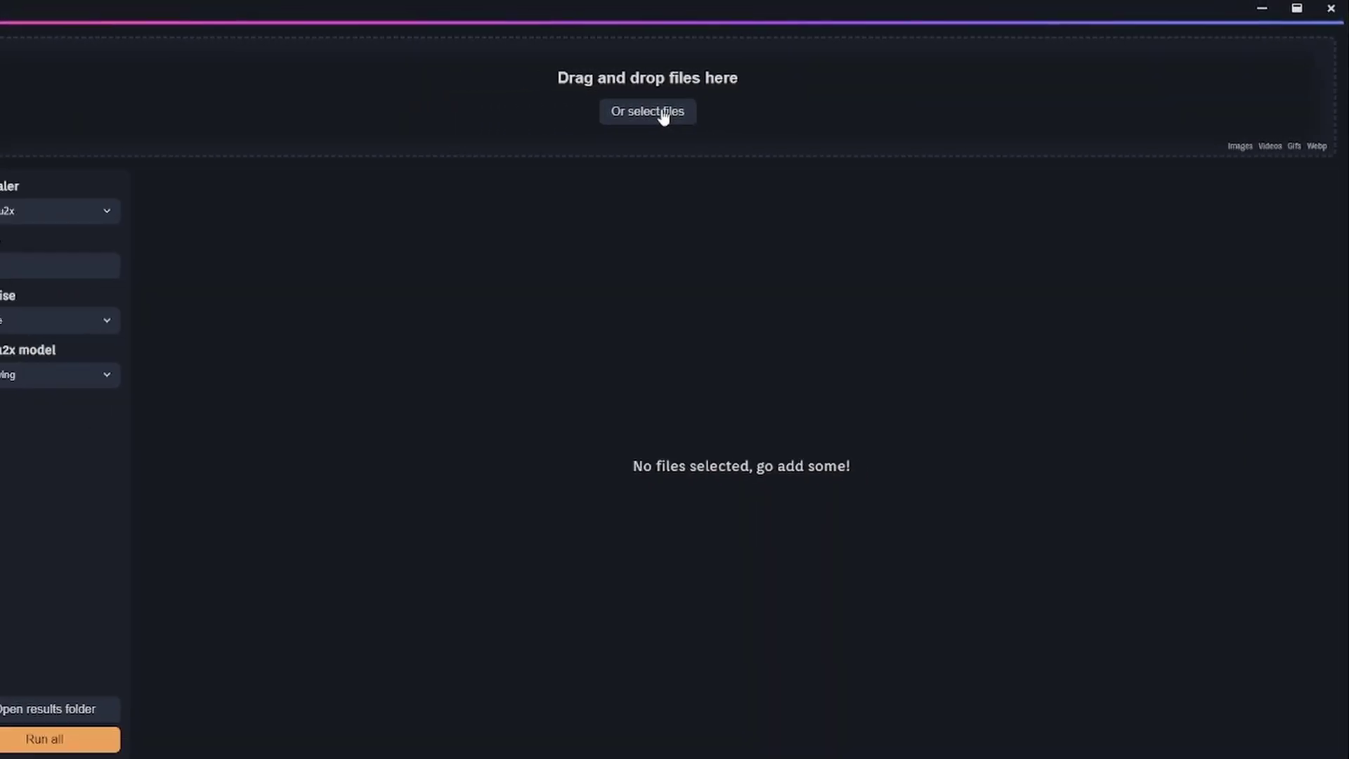
{"action": "left_click", "coordinate": [662, 112]}
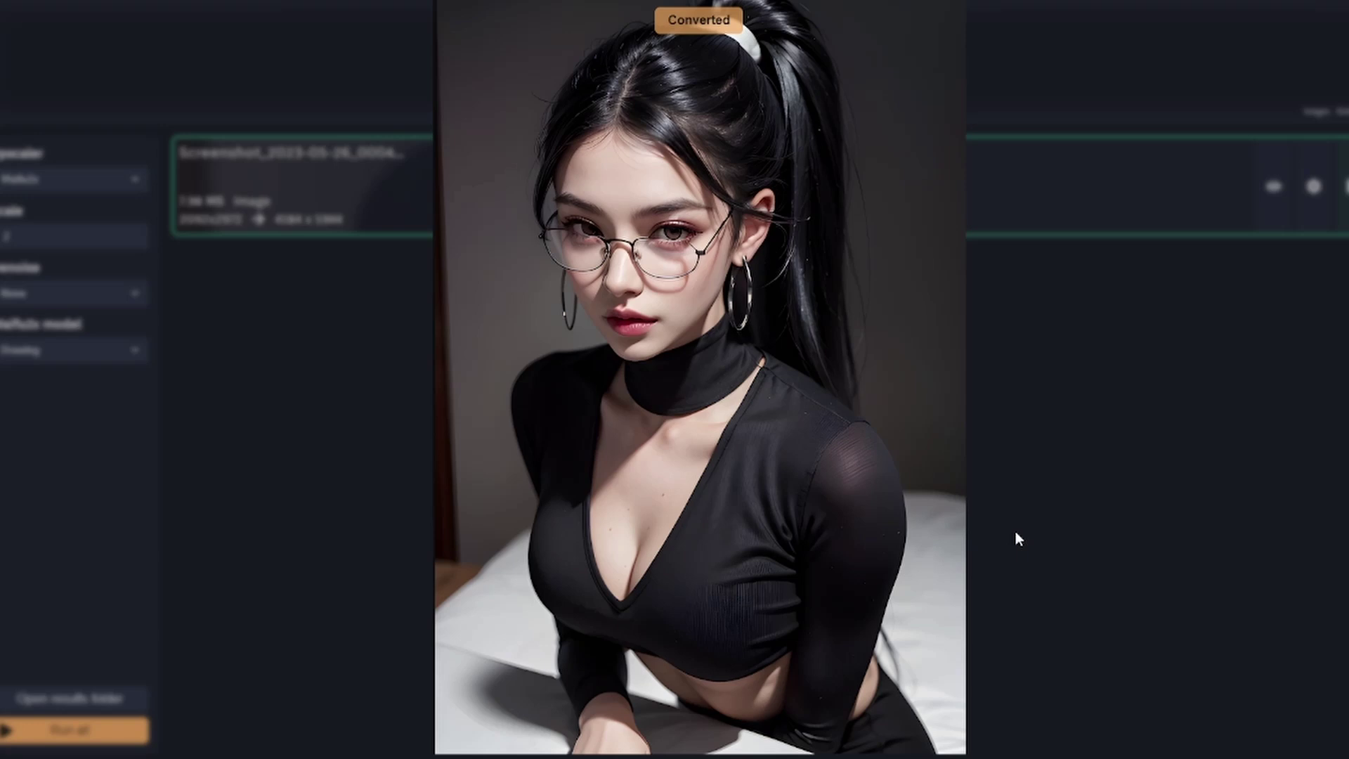
{"action": "left_click", "coordinate": [711, 34]}
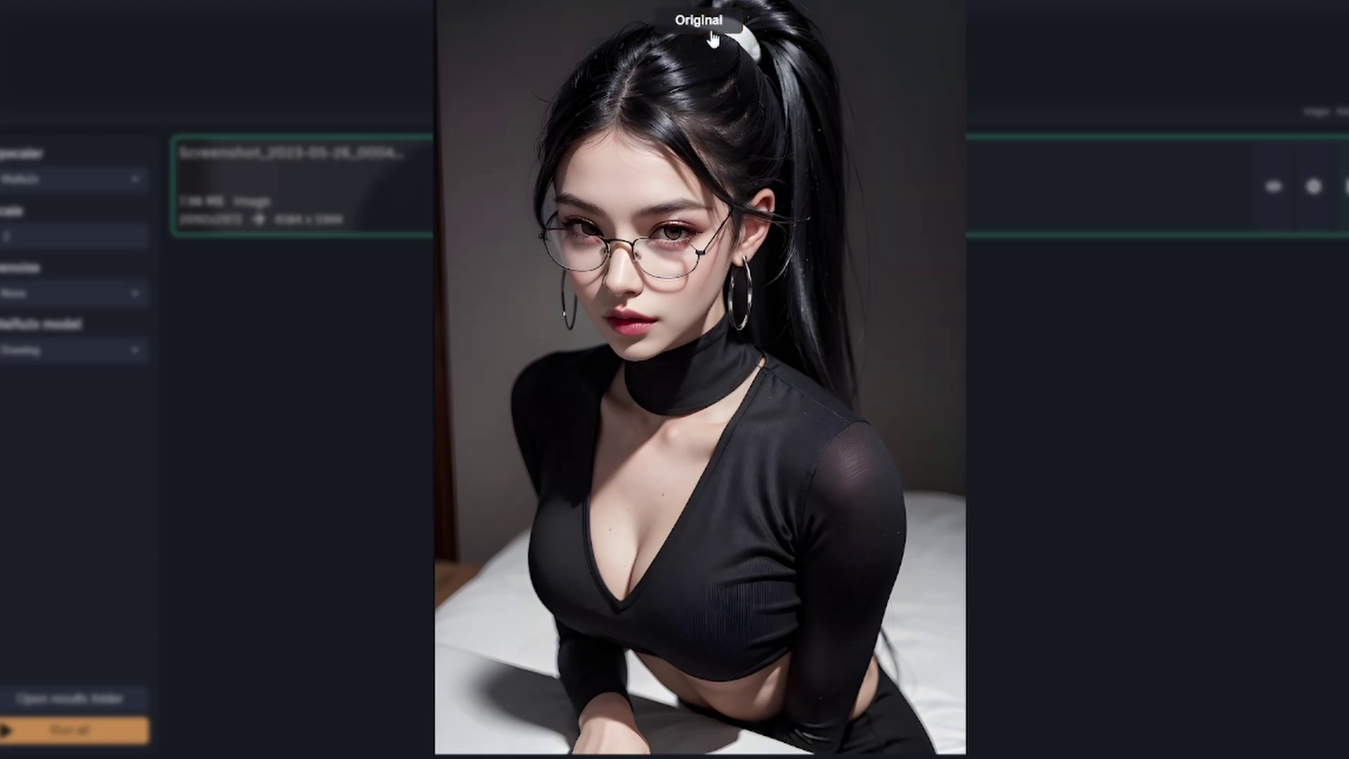
{"action": "left_click", "coordinate": [711, 34]}
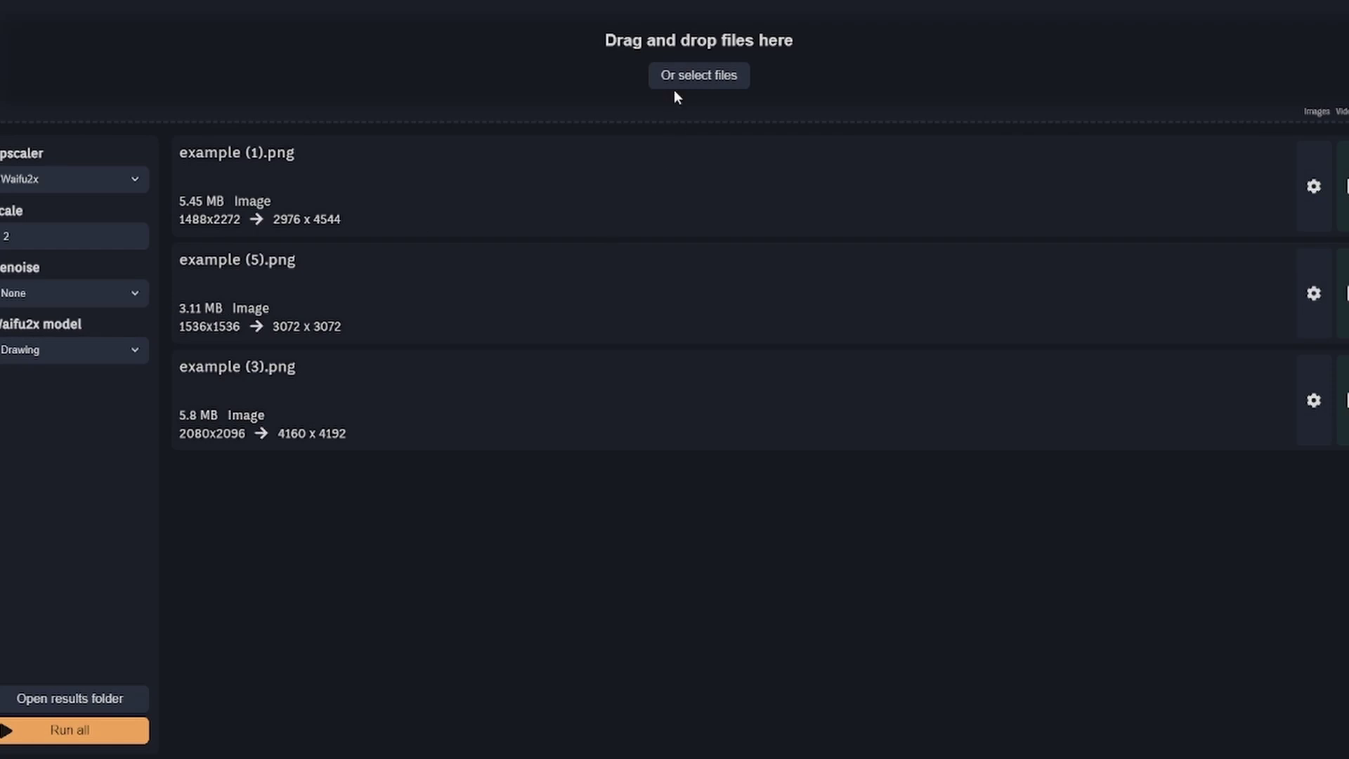
- Add example (4).png to the queue and upscale all files
{"action": "left_click", "coordinate": [673, 90]}
{"action": "scroll", "coordinate": [244, 259], "scroll_direction": "down", "scroll_amount": 3}
{"action": "left_click", "coordinate": [302, 264]}
{"action": "double_click", "coordinate": [281, 264]}
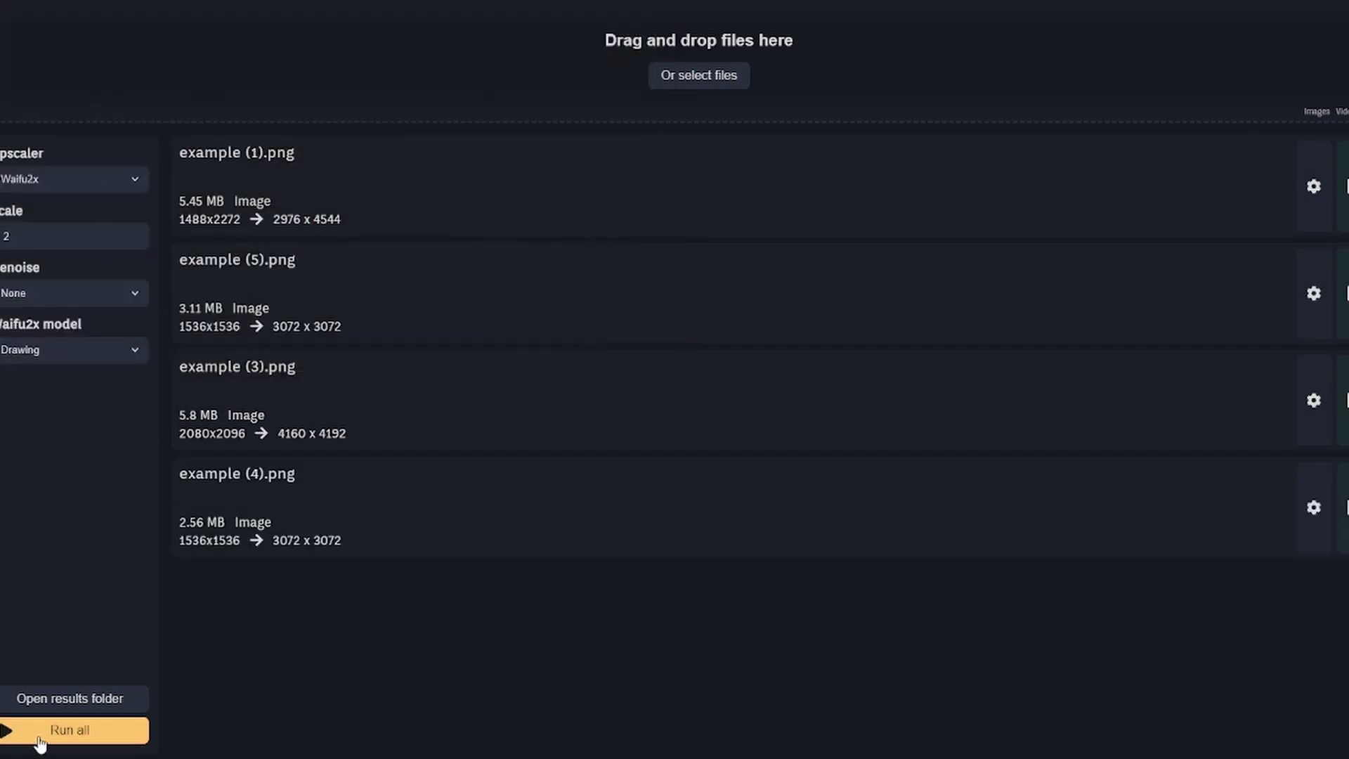
{"action": "left_click", "coordinate": [39, 739]}
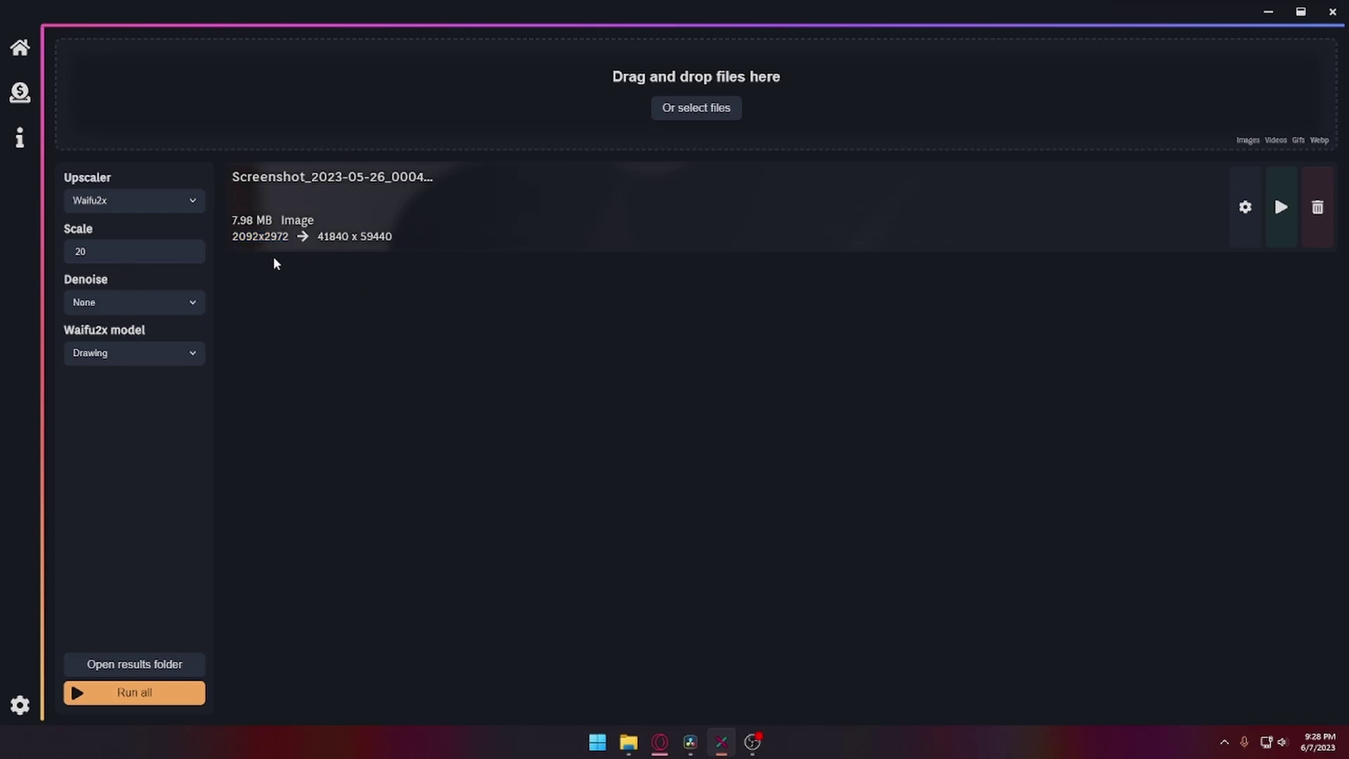
- Change Scale from 20 to 12 for a 25104 x 35664 output
{"action": "double_click", "coordinate": [80, 251]}
{"action": "type", "text": "12"}
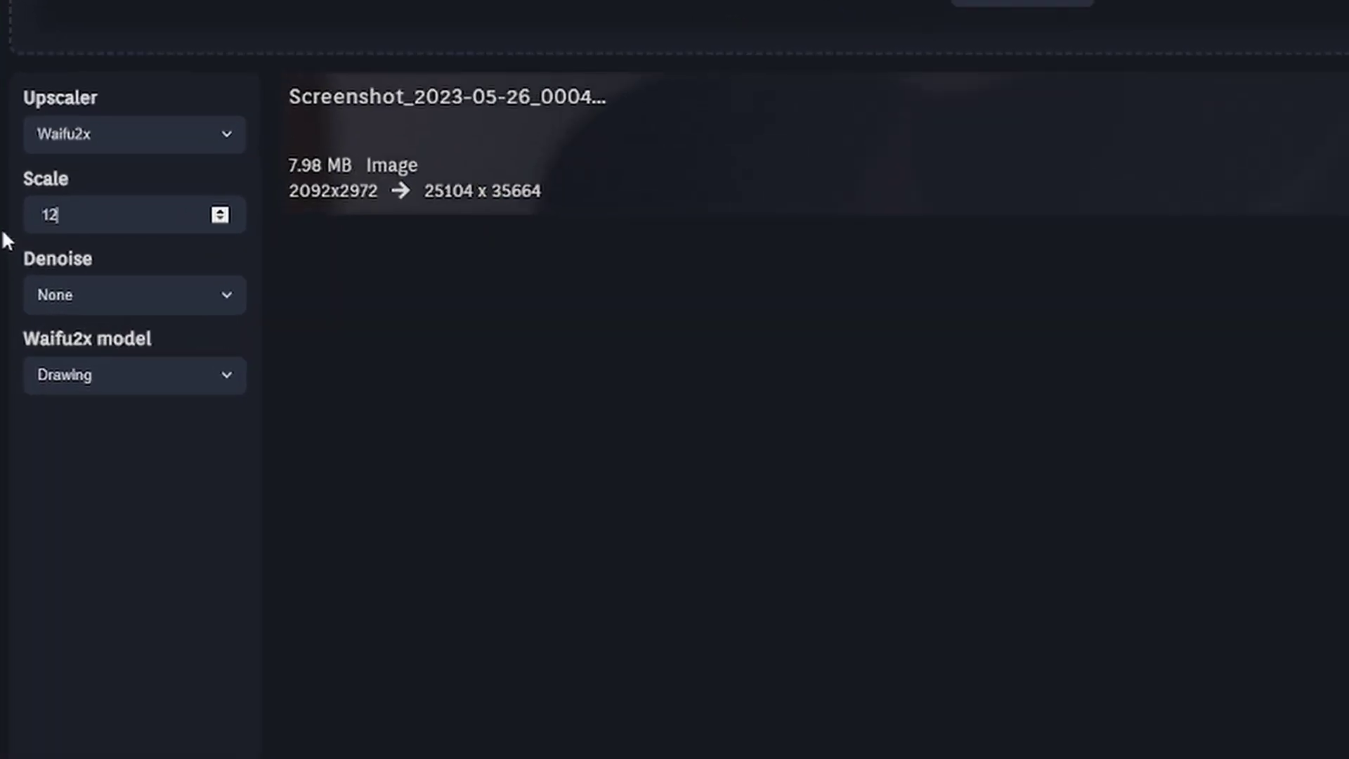
{"action": "left_click", "coordinate": [562, 303]}
{"action": "left_click_drag", "start_coordinate": [288, 191], "coordinate": [545, 191]}
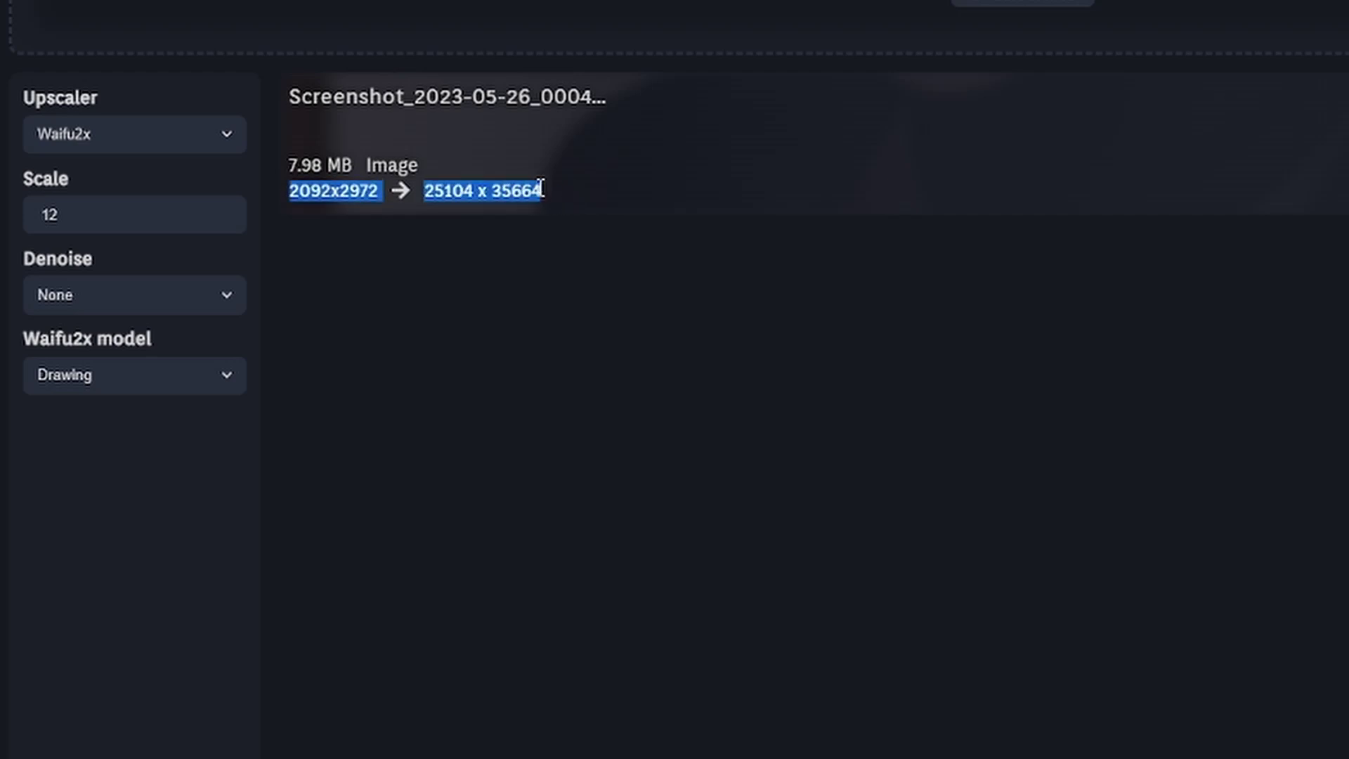
{"action": "left_click", "coordinate": [573, 284]}
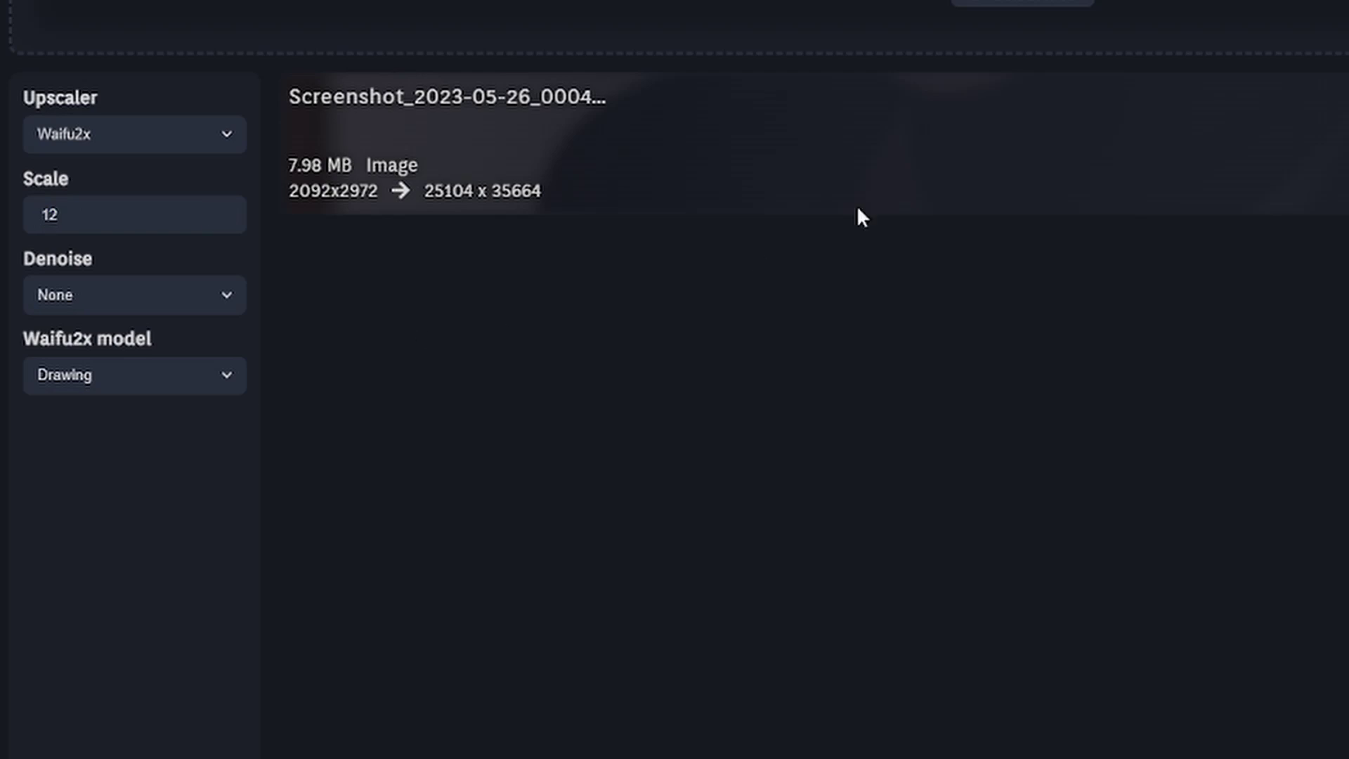
{"action": "left_click", "coordinate": [998, 2]}
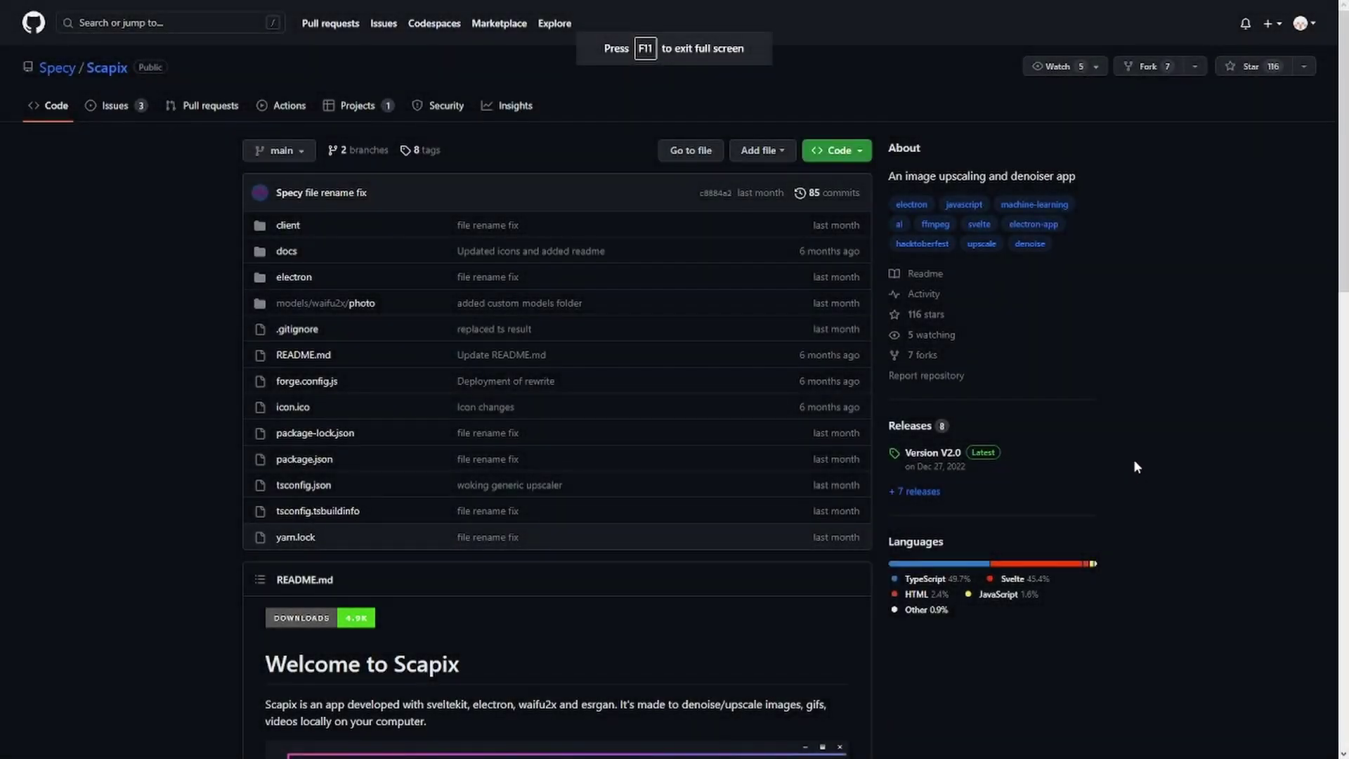
{"action": "scroll", "coordinate": [1133, 458], "scroll_direction": "down", "scroll_amount": 4}
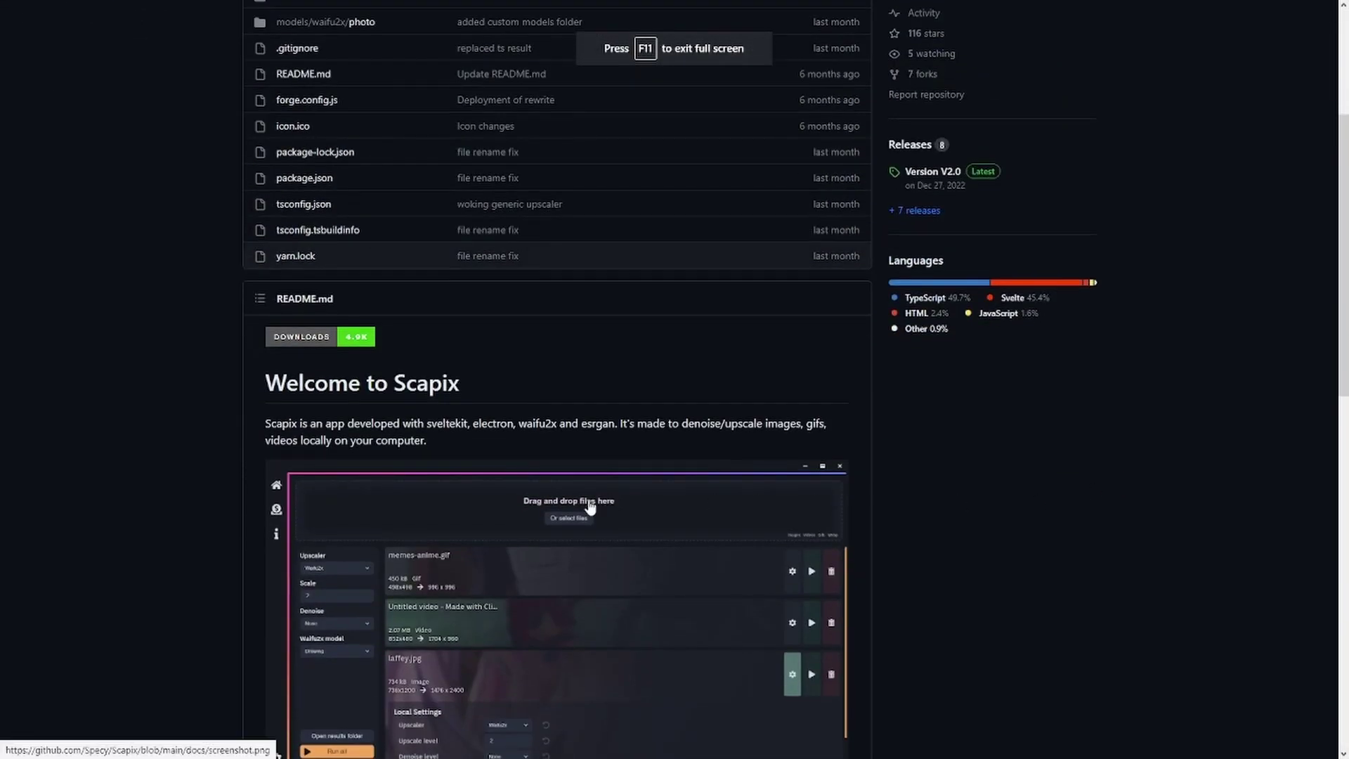
{"action": "scroll", "coordinate": [590, 508], "scroll_direction": "down", "scroll_amount": 6}
{"action": "left_click_drag", "start_coordinate": [265, 467], "coordinate": [375, 466]}
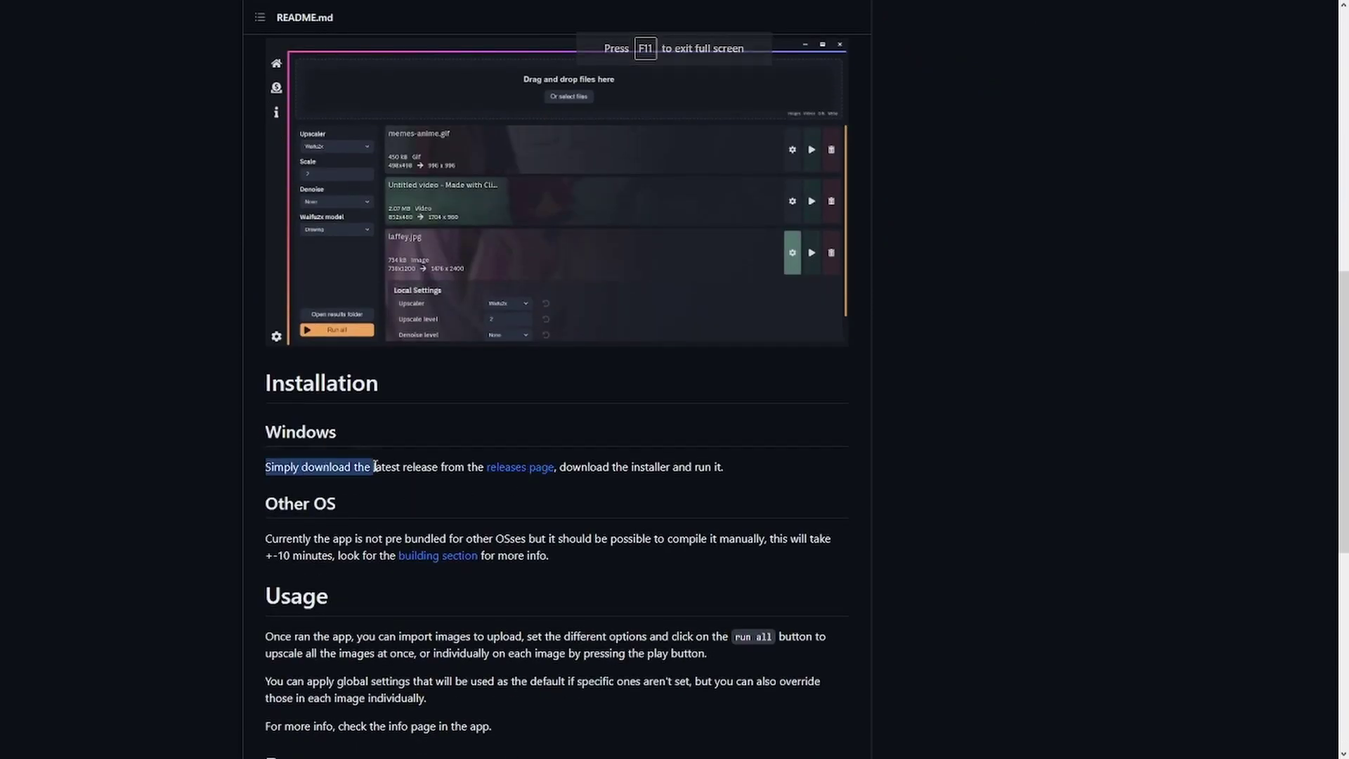
{"action": "left_click", "coordinate": [376, 467]}
{"action": "scroll", "coordinate": [393, 470], "scroll_direction": "down", "scroll_amount": 7}
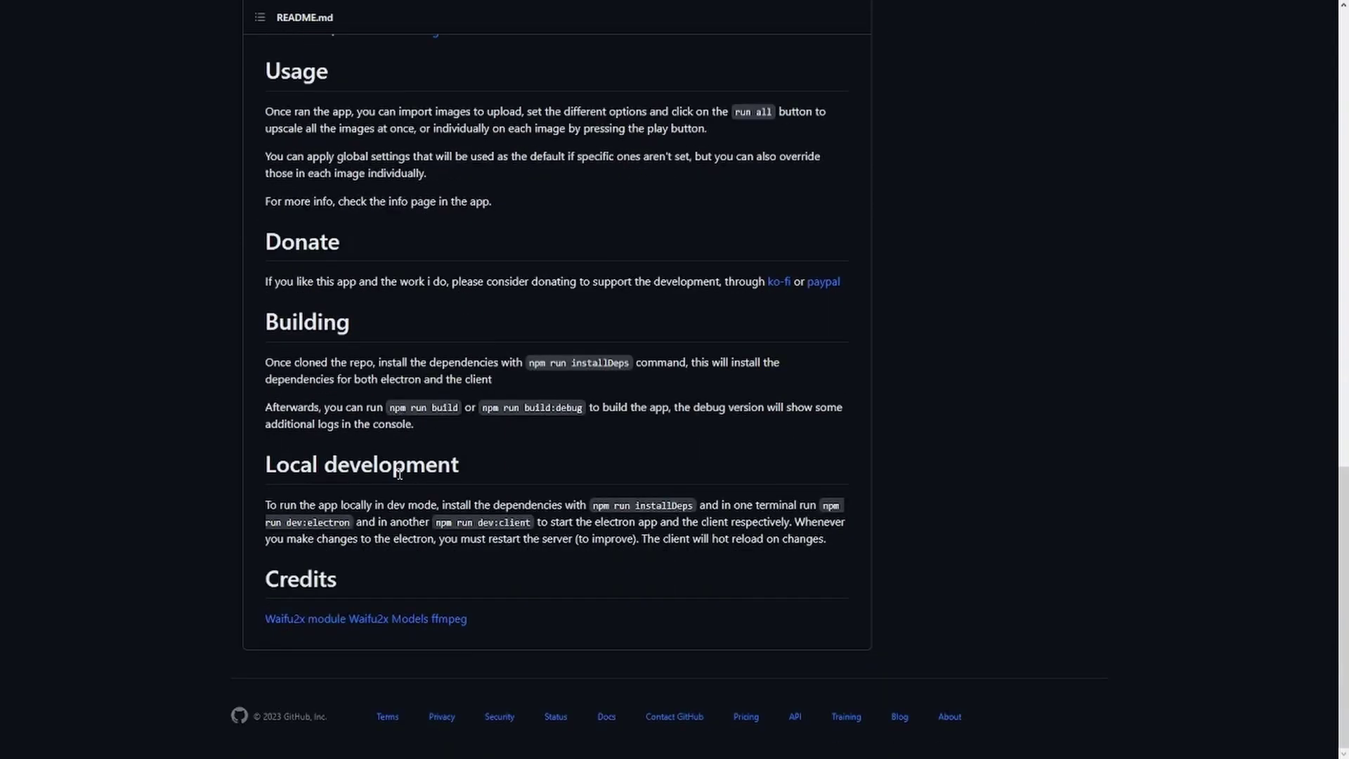
{"action": "scroll", "coordinate": [462, 565], "scroll_direction": "up", "scroll_amount": 15}
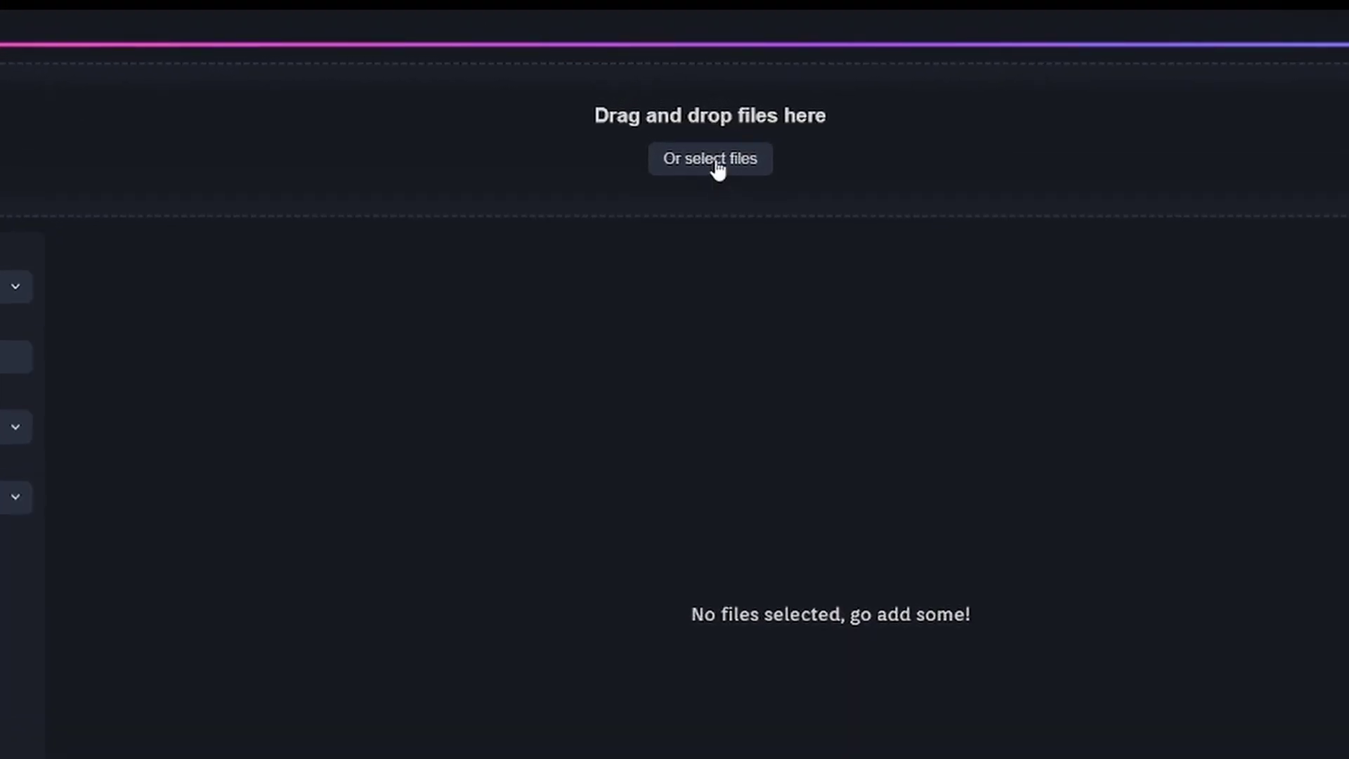
- Add 00010-2230982669.png, set Scale to 8 and keep Low denoise for 5568 x 7552
{"action": "left_click", "coordinate": [696, 108]}
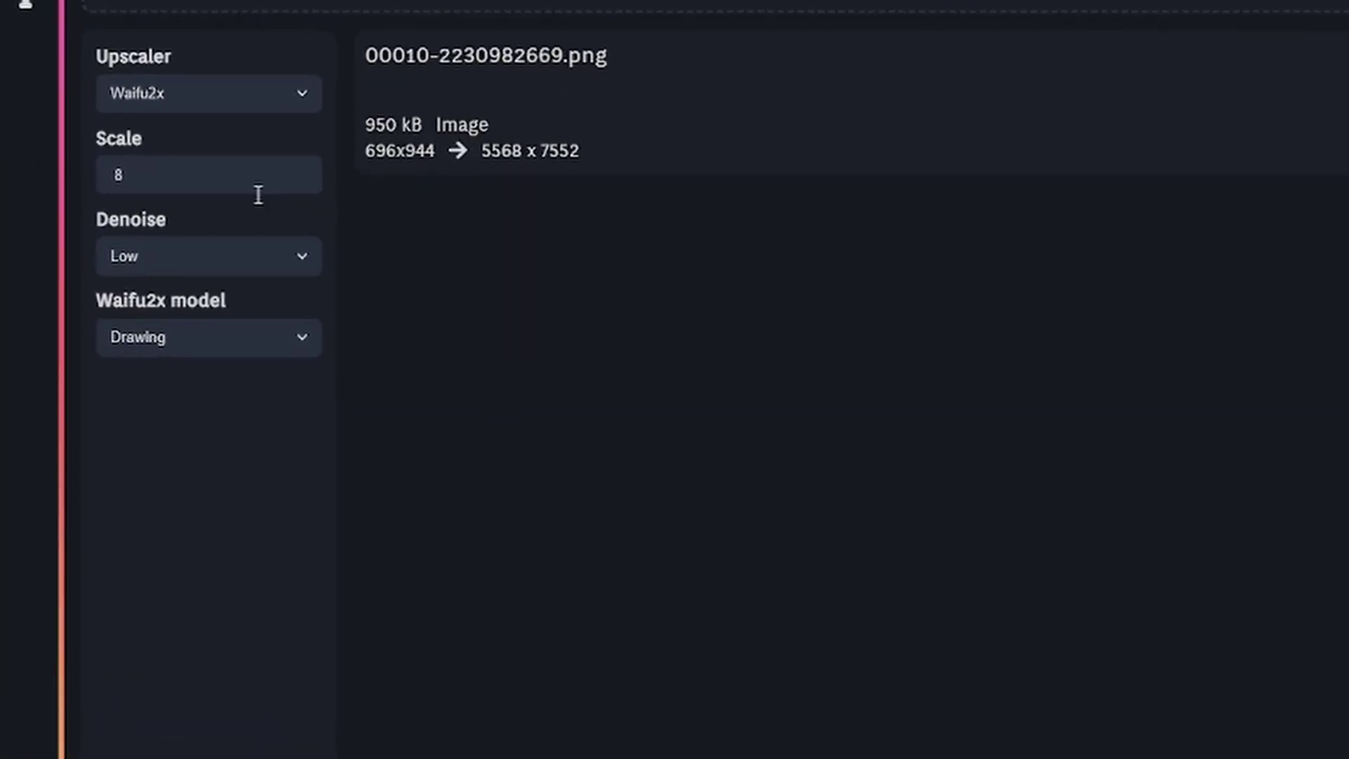
{"action": "left_click_drag", "start_coordinate": [303, 173], "coordinate": [303, 172]}
{"action": "left_click_drag", "start_coordinate": [151, 175], "coordinate": [90, 174]}
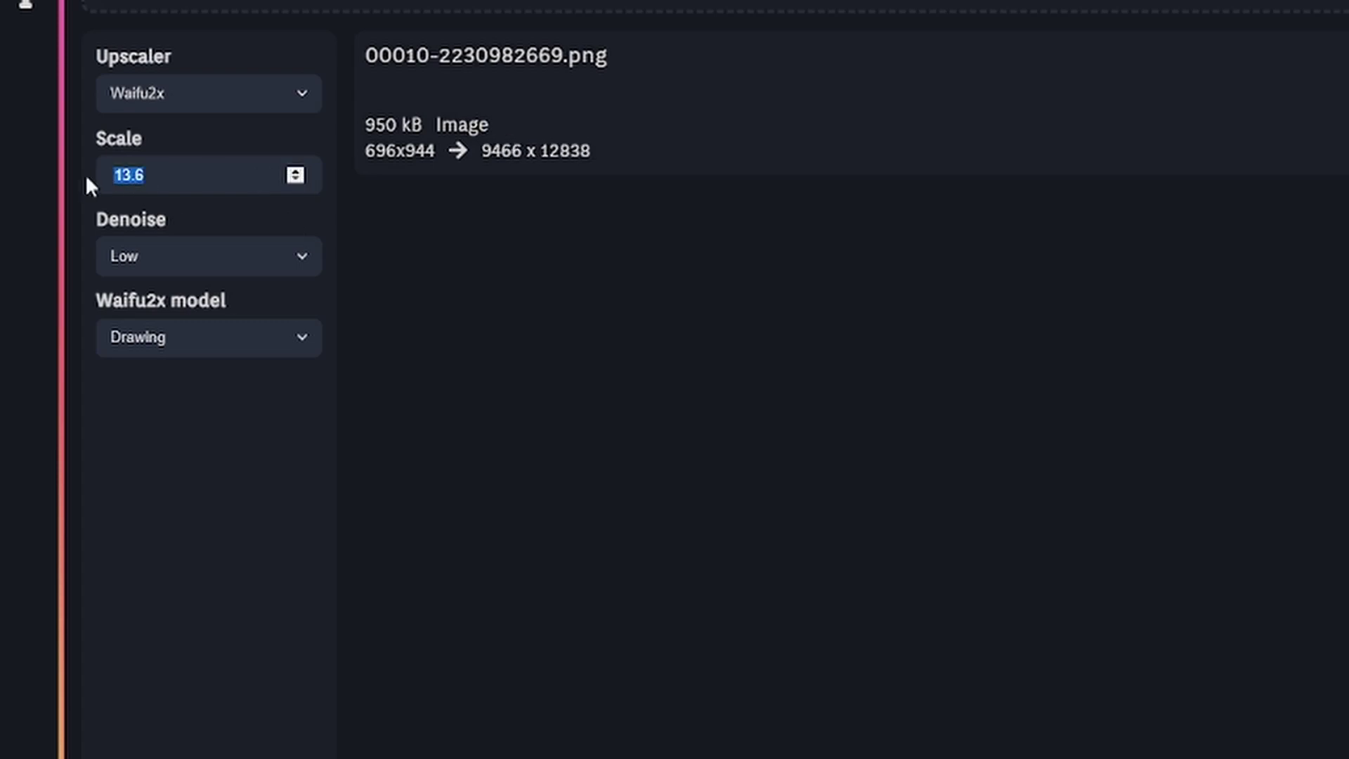
{"action": "type", "text": "8"}
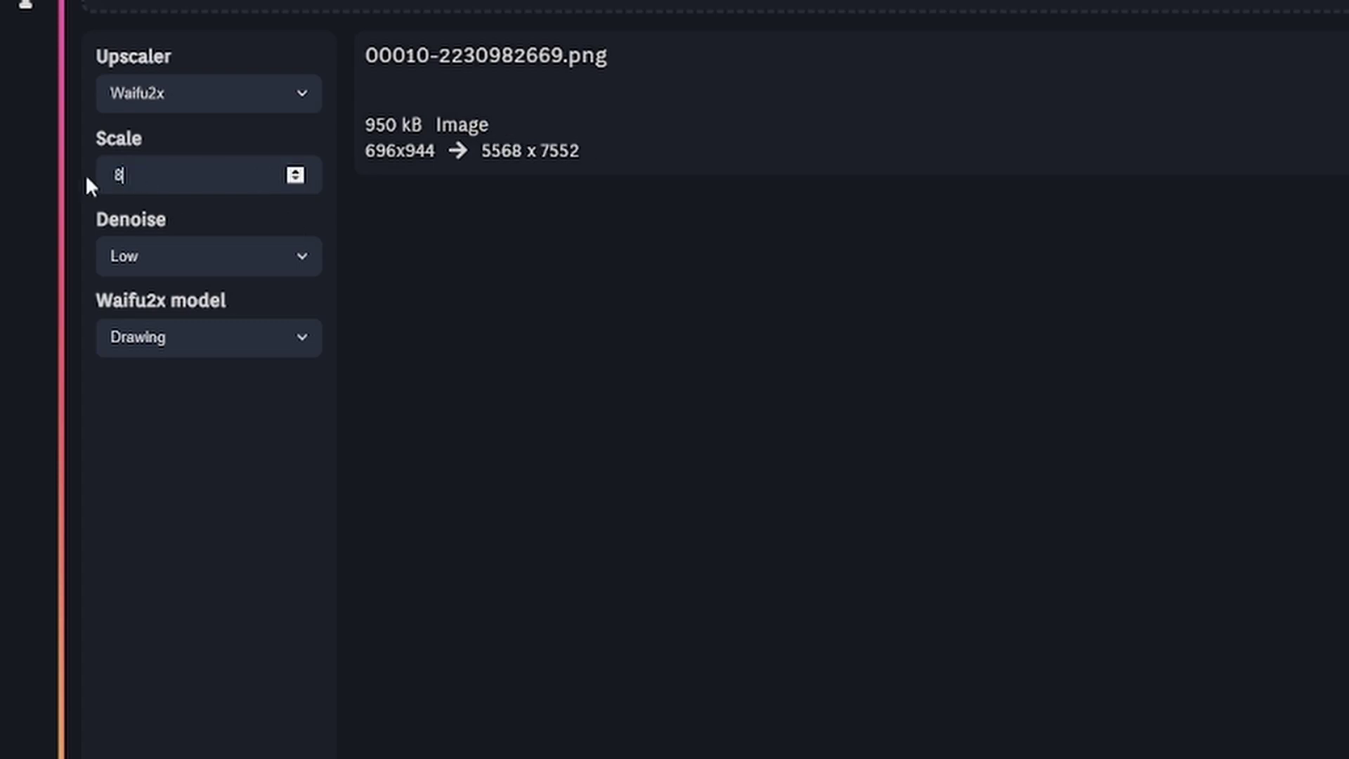
{"action": "left_click", "coordinate": [279, 267]}
{"action": "left_click", "coordinate": [117, 288]}
{"action": "left_click", "coordinate": [159, 257]}
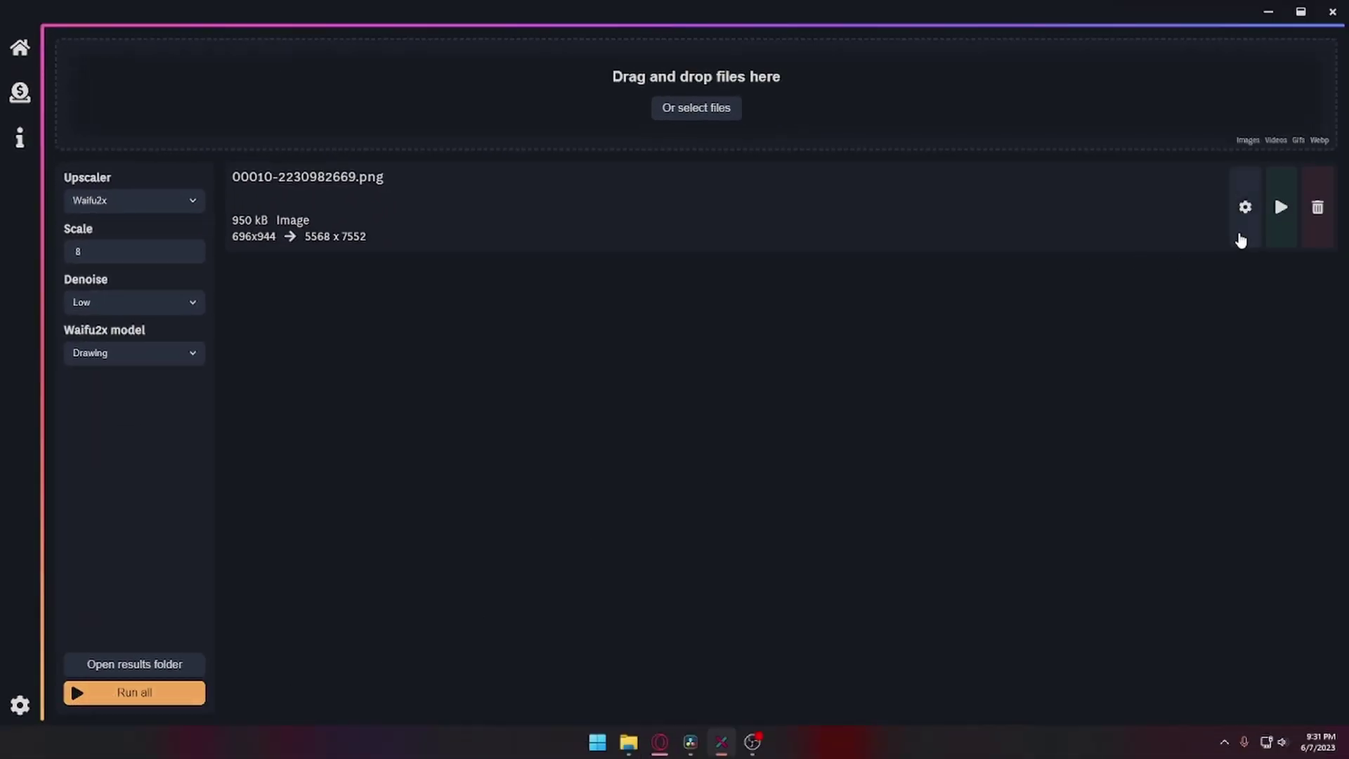
- Upscale 00010-2230982669.png with the Waifu2x Drawing model
{"action": "left_click", "coordinate": [1279, 214]}
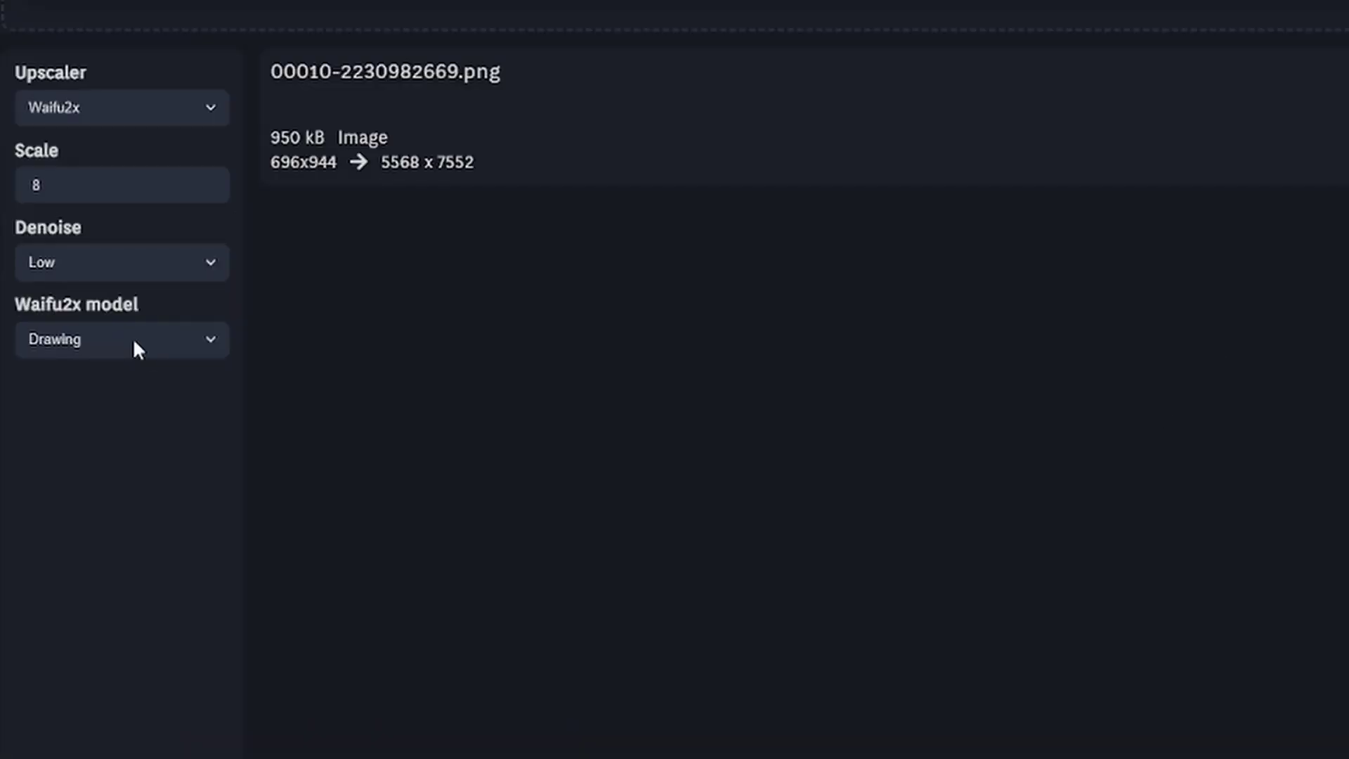
{"action": "left_click", "coordinate": [134, 344]}
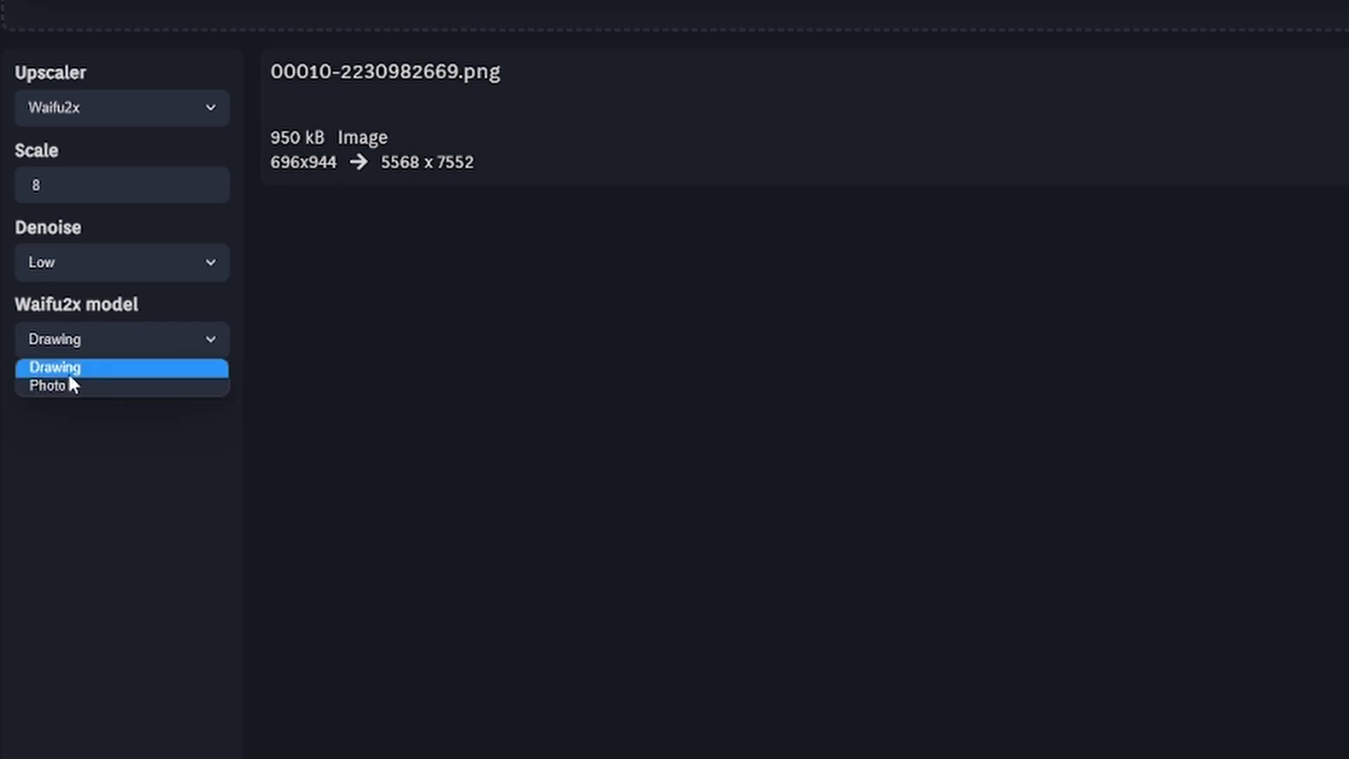
{"action": "left_click", "coordinate": [73, 370]}
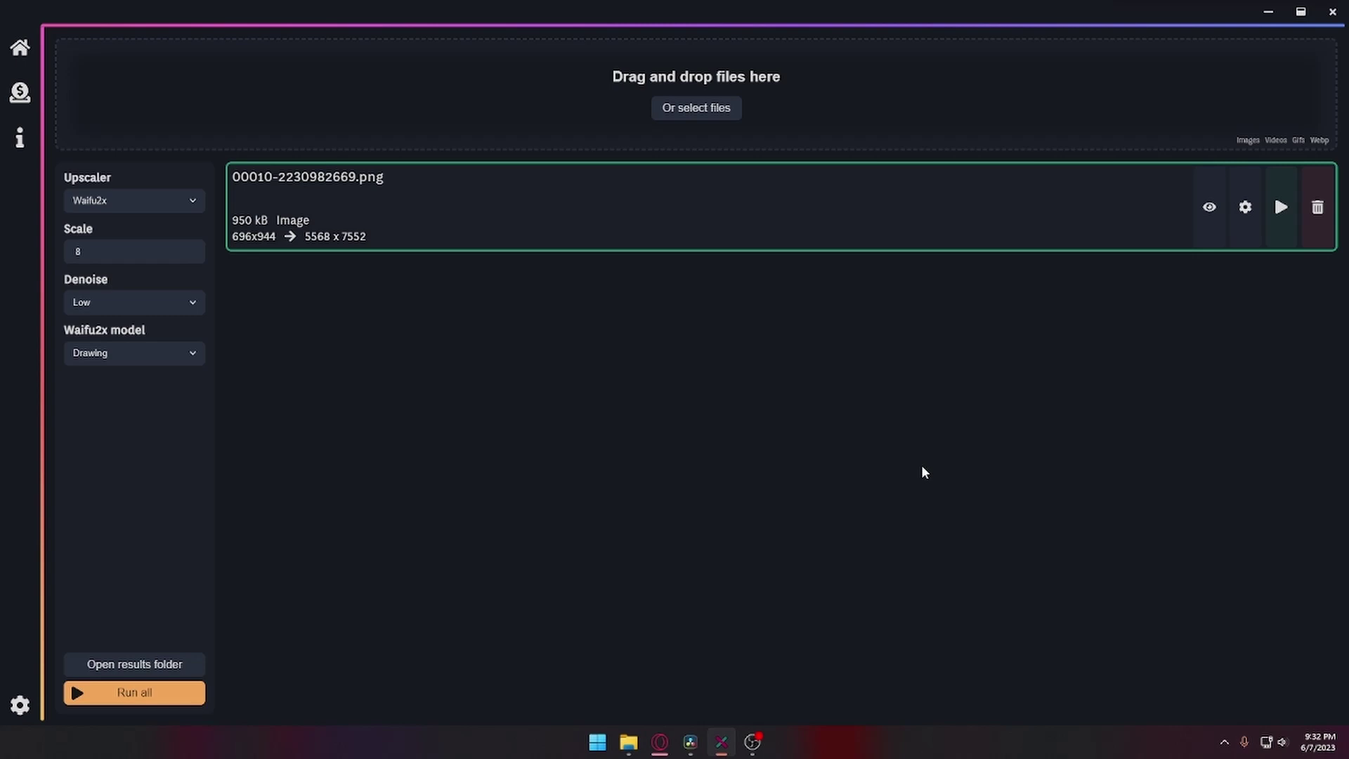
- Preview the 8x result, then open the 2023-6-7 results folder
{"action": "left_click", "coordinate": [1211, 212]}
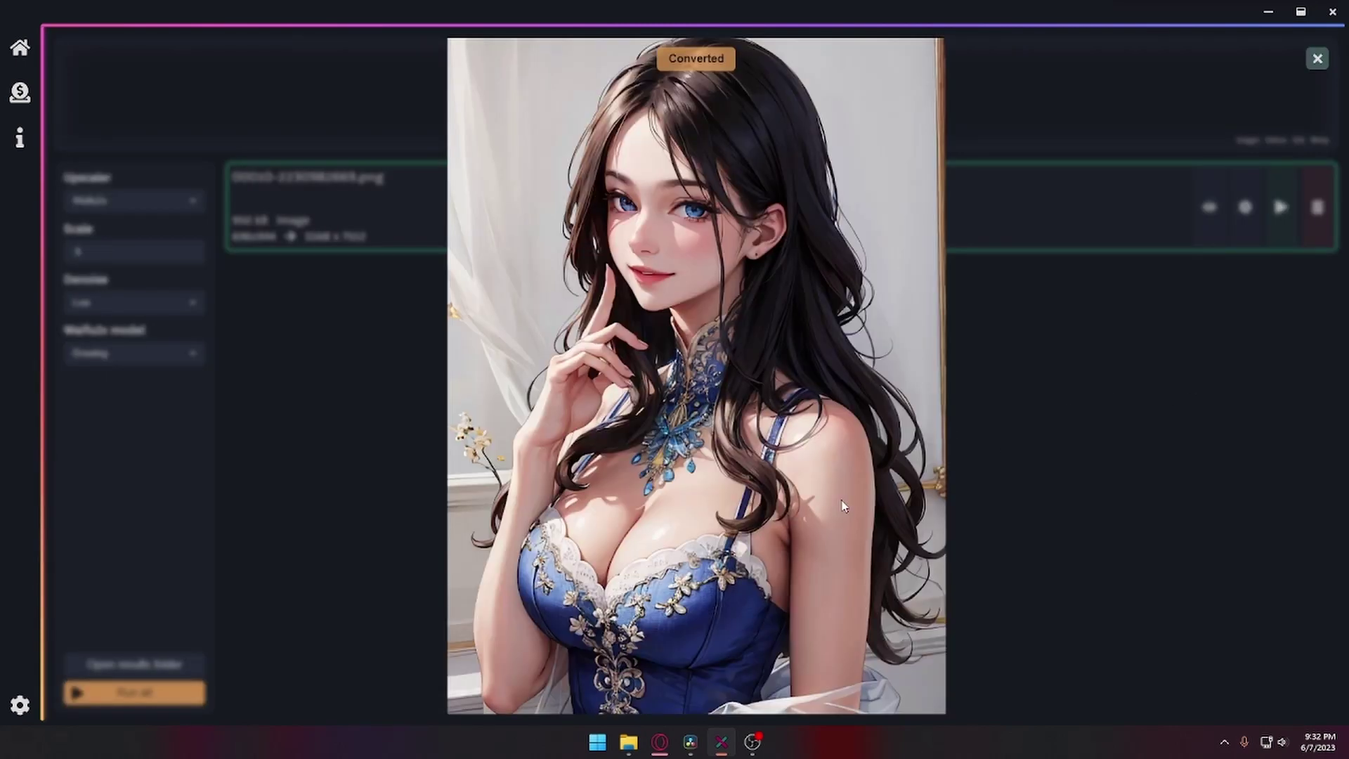
{"action": "left_click", "coordinate": [714, 353]}
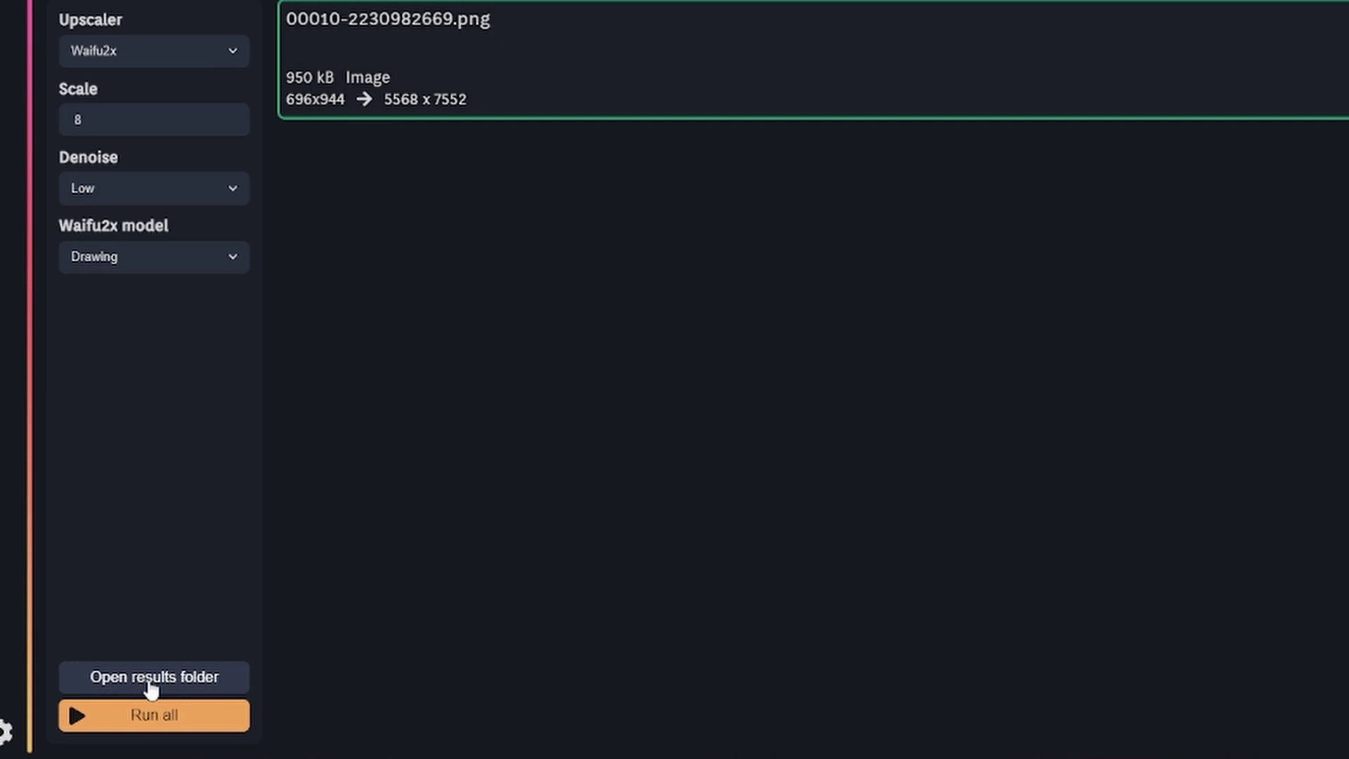
{"action": "left_click", "coordinate": [151, 688]}
{"action": "double_click", "coordinate": [507, 268]}
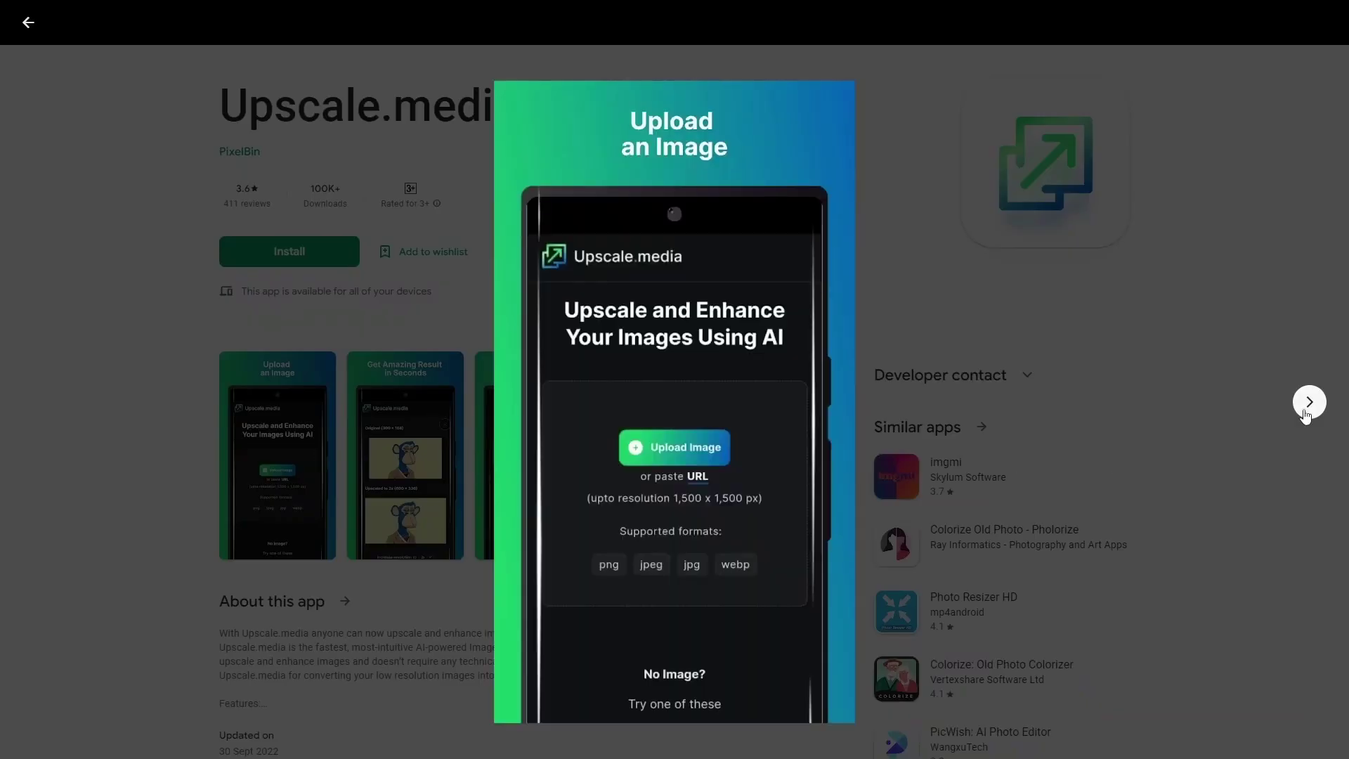
- Page through the Upscale.media app screenshots in the full-screen viewer
{"action": "left_click", "coordinate": [1309, 402]}
{"action": "left_click", "coordinate": [1308, 402]}
{"action": "left_click", "coordinate": [1305, 413]}
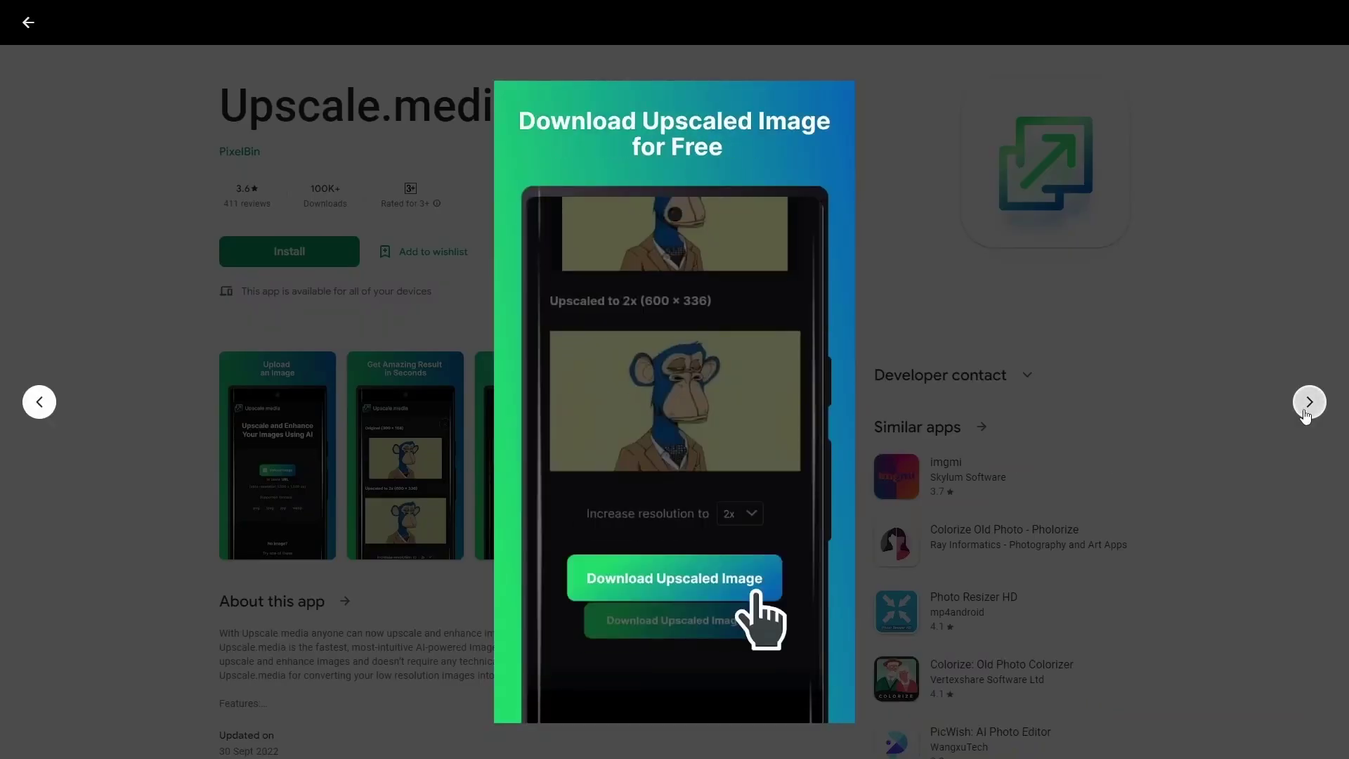
{"action": "left_click", "coordinate": [1306, 413]}
{"action": "left_click", "coordinate": [1306, 414]}
{"action": "left_click", "coordinate": [1305, 413]}
{"action": "left_click", "coordinate": [1306, 415]}
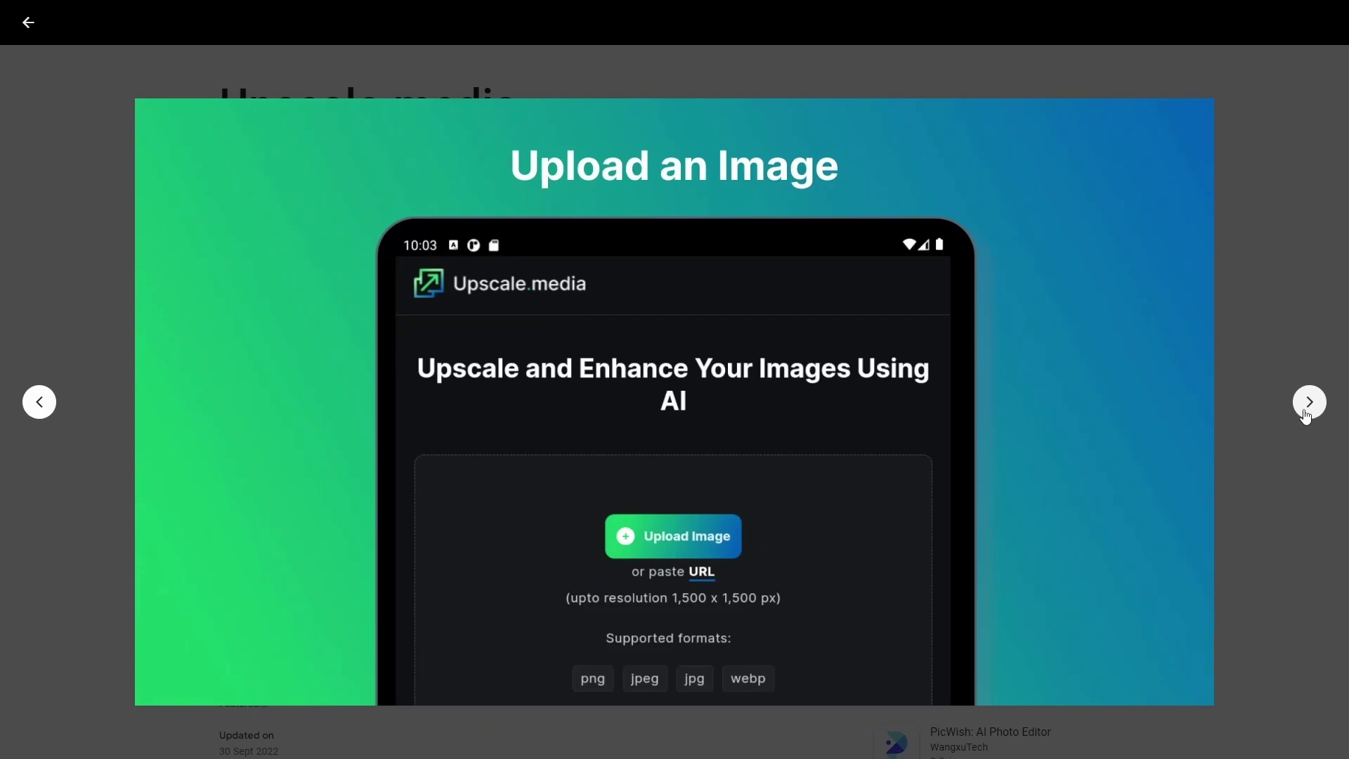
{"action": "left_click", "coordinate": [1306, 414]}
- Close the screenshot viewer and scroll down to Ratings and reviews
{"action": "key", "text": "Escape"}
{"action": "scroll", "coordinate": [696, 445], "scroll_direction": "down", "scroll_amount": 10}
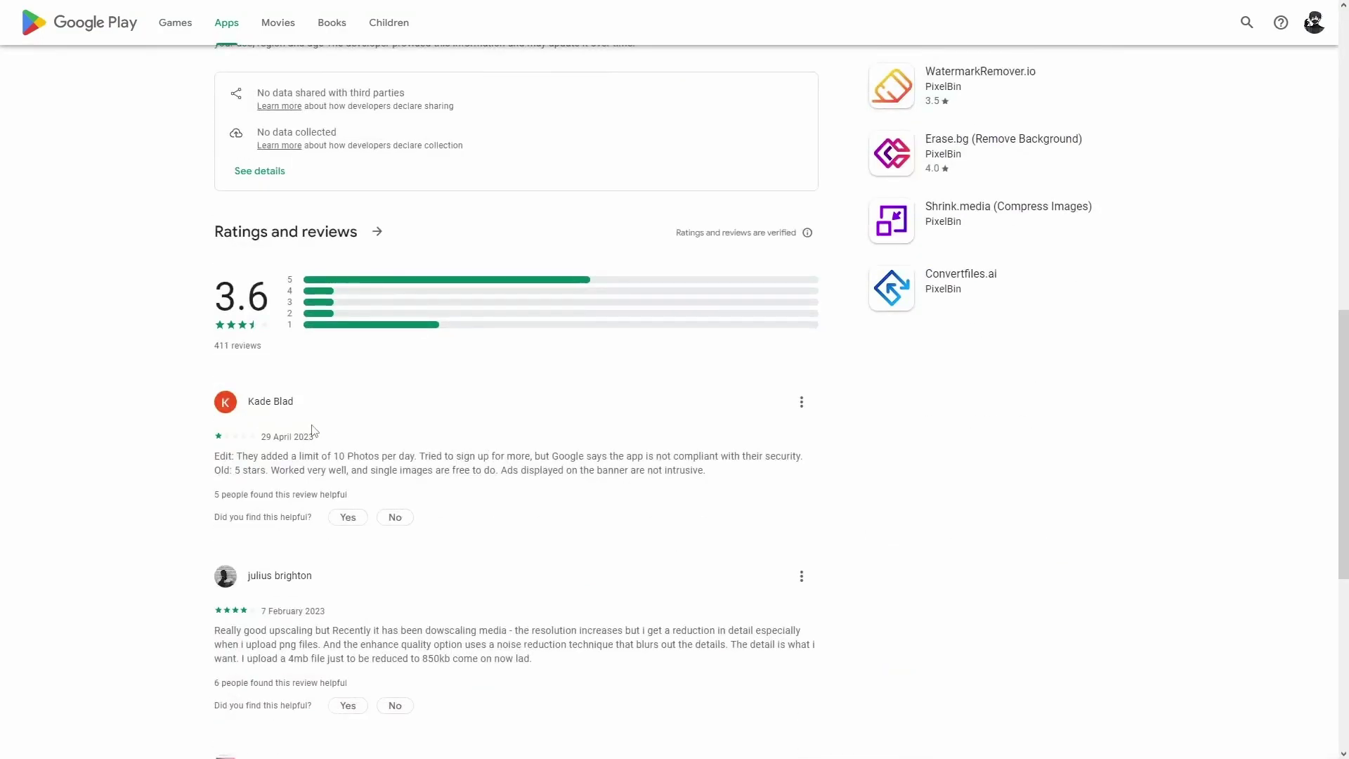
{"action": "scroll", "coordinate": [431, 471], "scroll_direction": "down", "scroll_amount": 4}
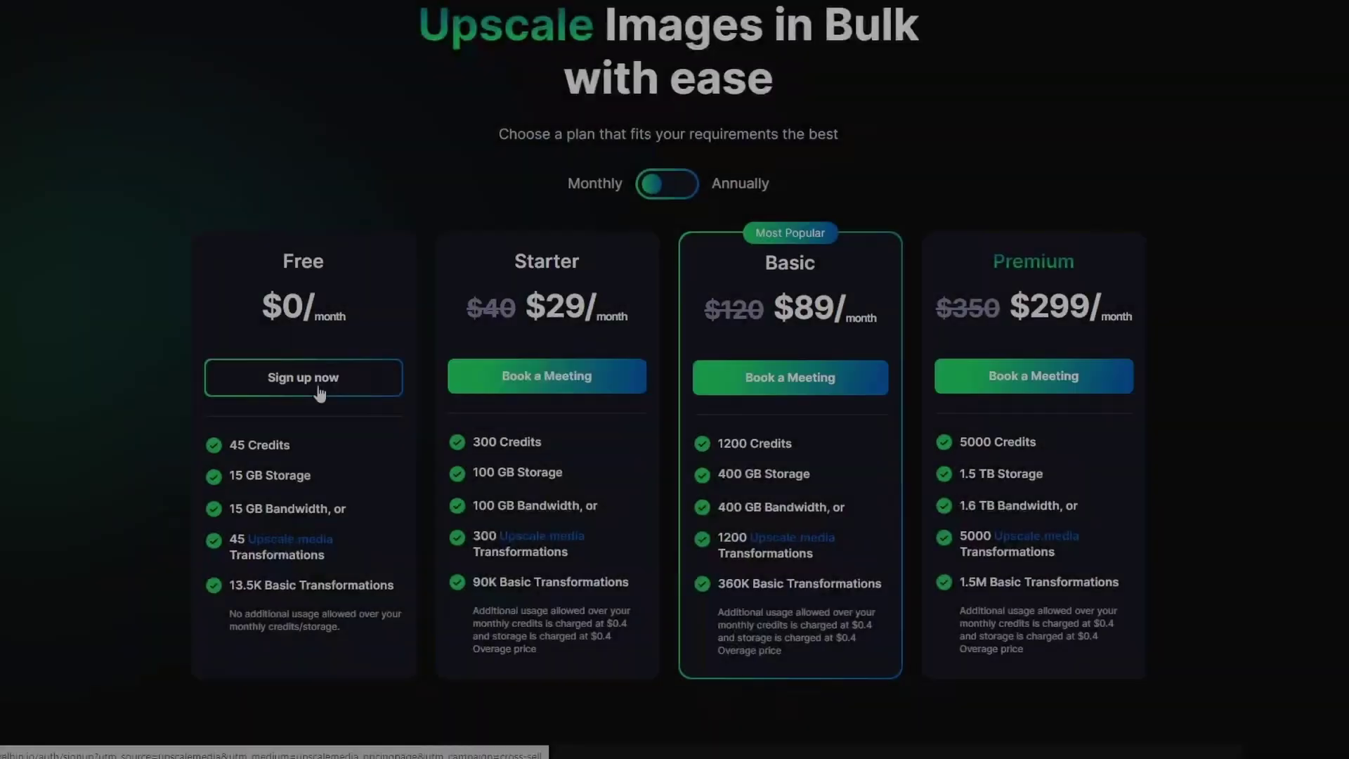
- Highlight the Free plan credits and save the 4x upscaled image as PNG
{"action": "left_click_drag", "start_coordinate": [218, 443], "coordinate": [259, 446]}
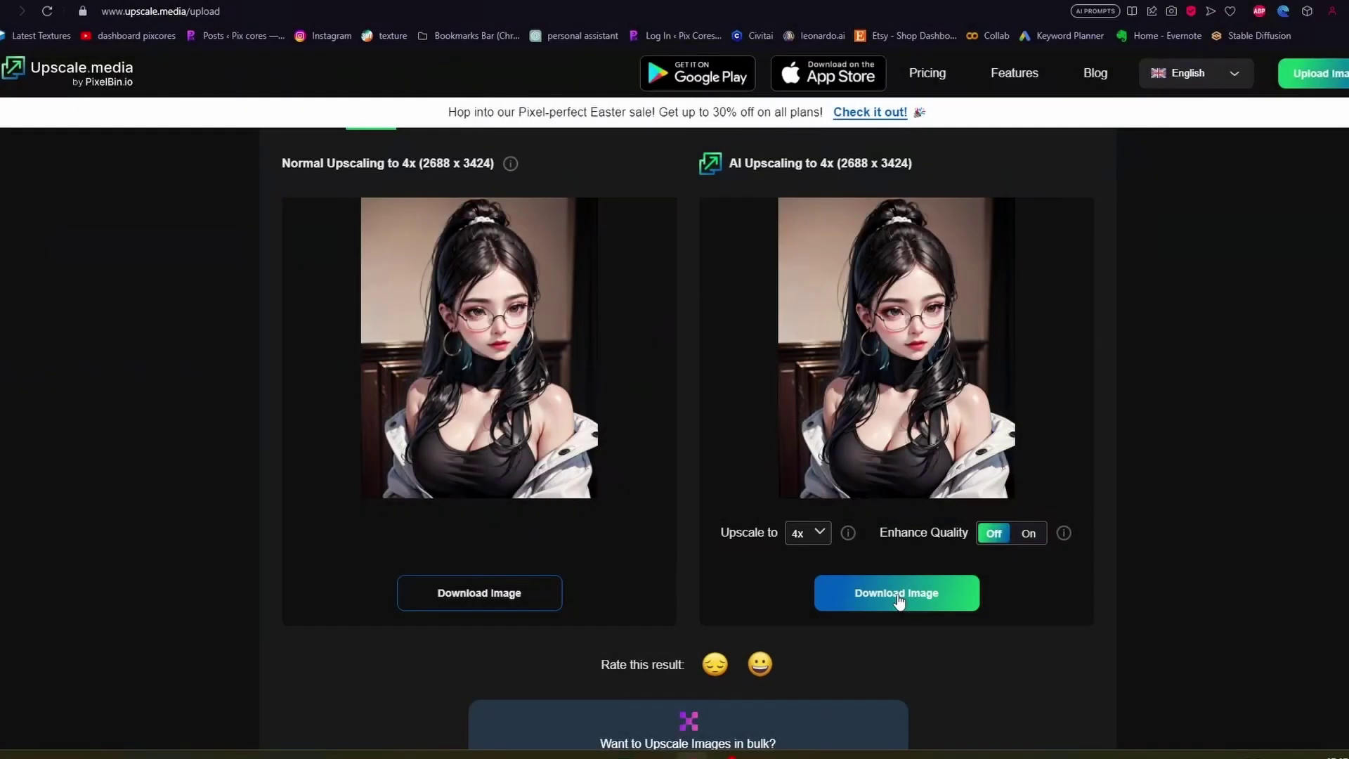
{"action": "left_click", "coordinate": [1054, 693]}
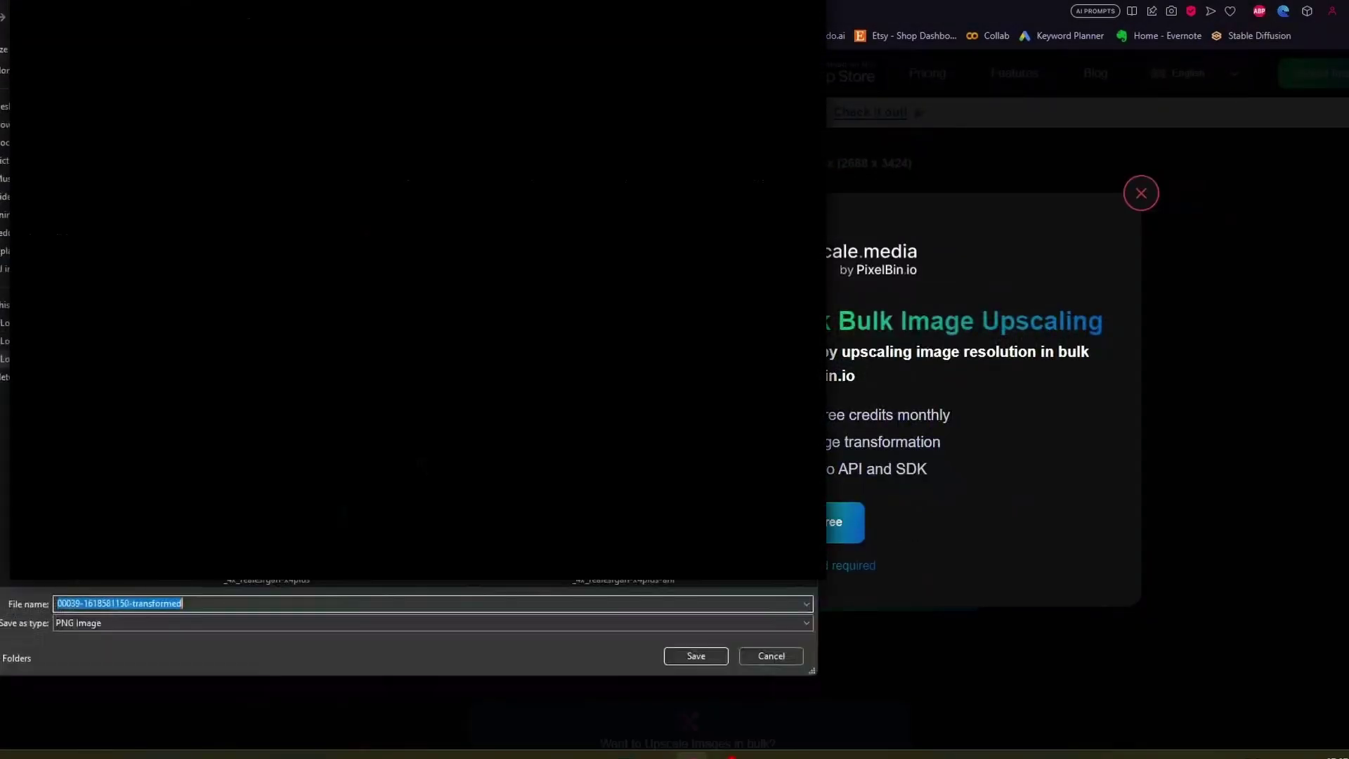
{"action": "left_click", "coordinate": [695, 656]}
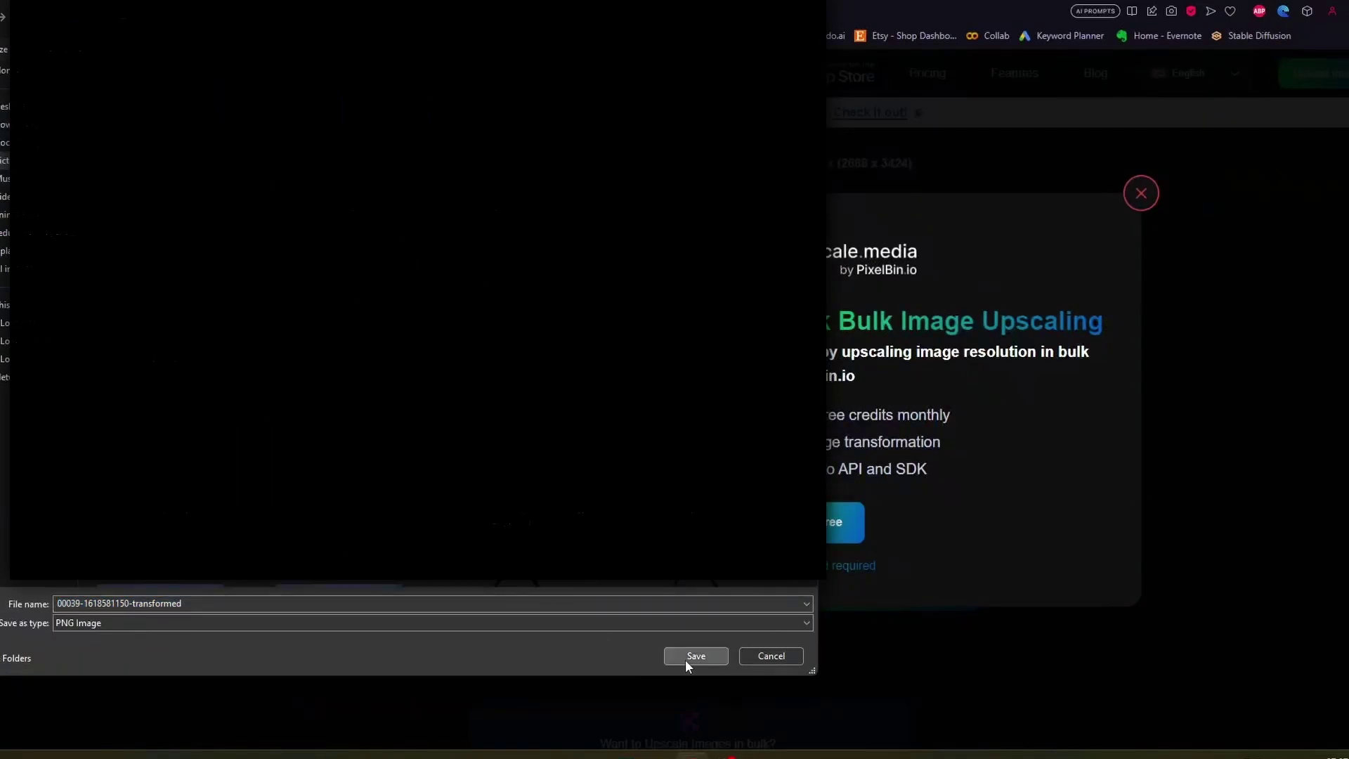
- Dismiss the bulk upscaling offer and start uploading a new image from all files
{"action": "left_click", "coordinate": [1141, 192]}
{"action": "scroll", "coordinate": [666, 197], "scroll_direction": "up", "scroll_amount": 5}
{"action": "left_click", "coordinate": [666, 197]}
{"action": "left_click", "coordinate": [737, 402]}
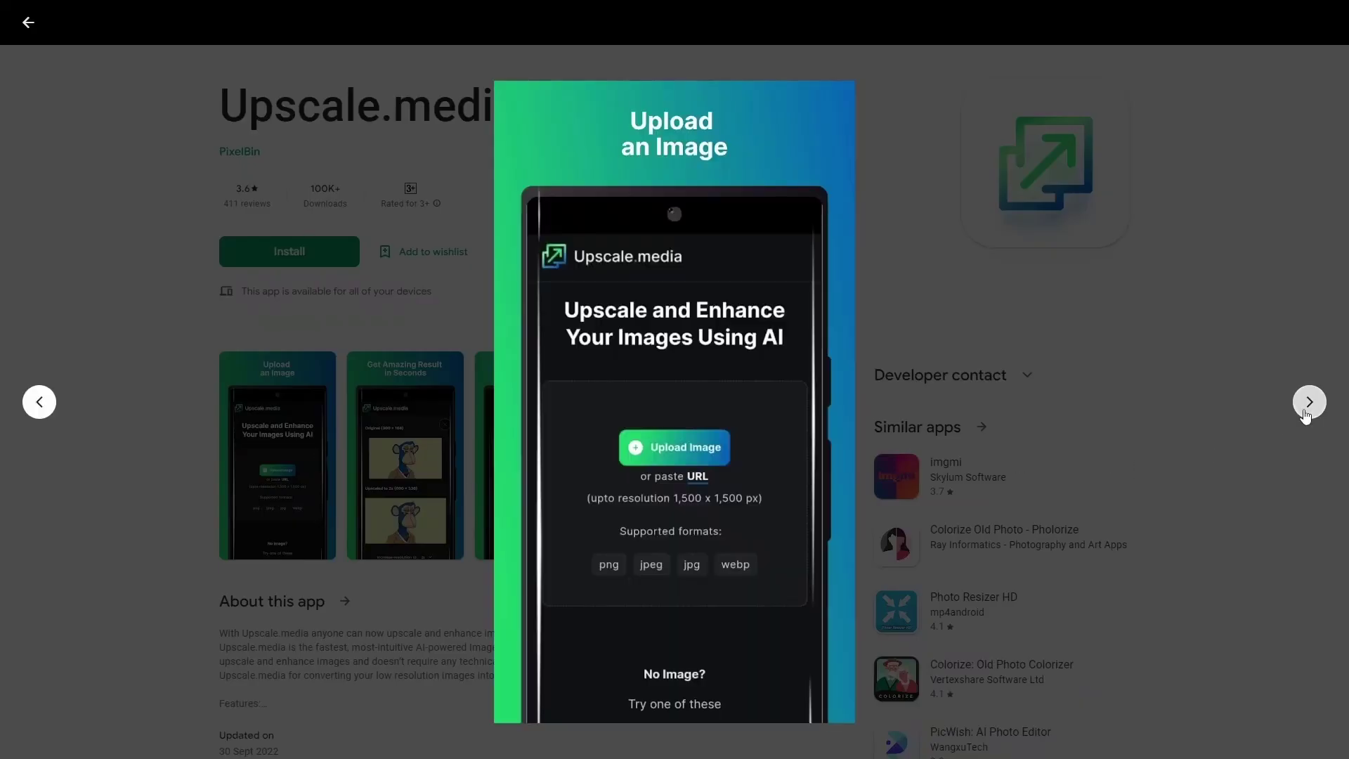
- Open the Upscale.media app screenshots full screen and page through the next two
{"action": "left_click", "coordinate": [1309, 402]}
{"action": "left_click", "coordinate": [1310, 402]}
{"action": "left_click", "coordinate": [1310, 402]}
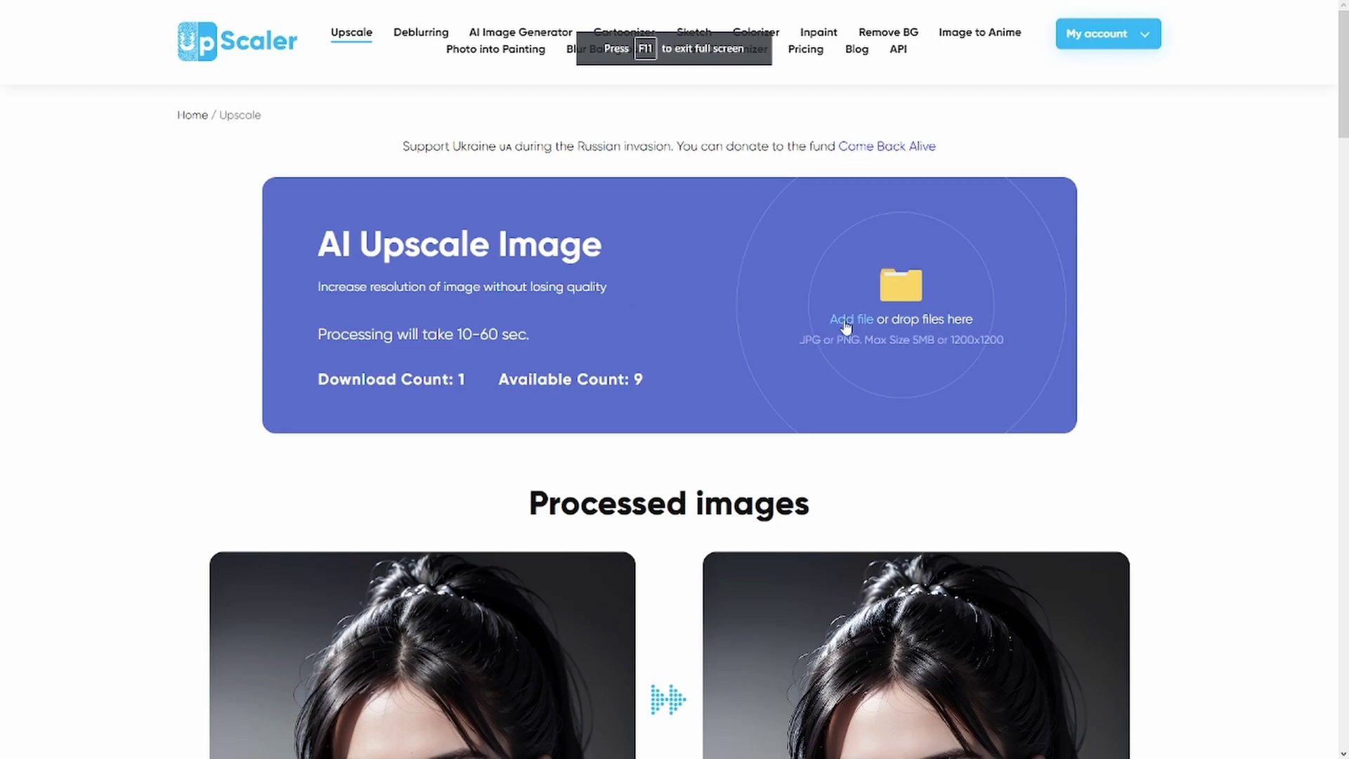
{"action": "scroll", "coordinate": [712, 367], "scroll_direction": "down", "scroll_amount": 20}
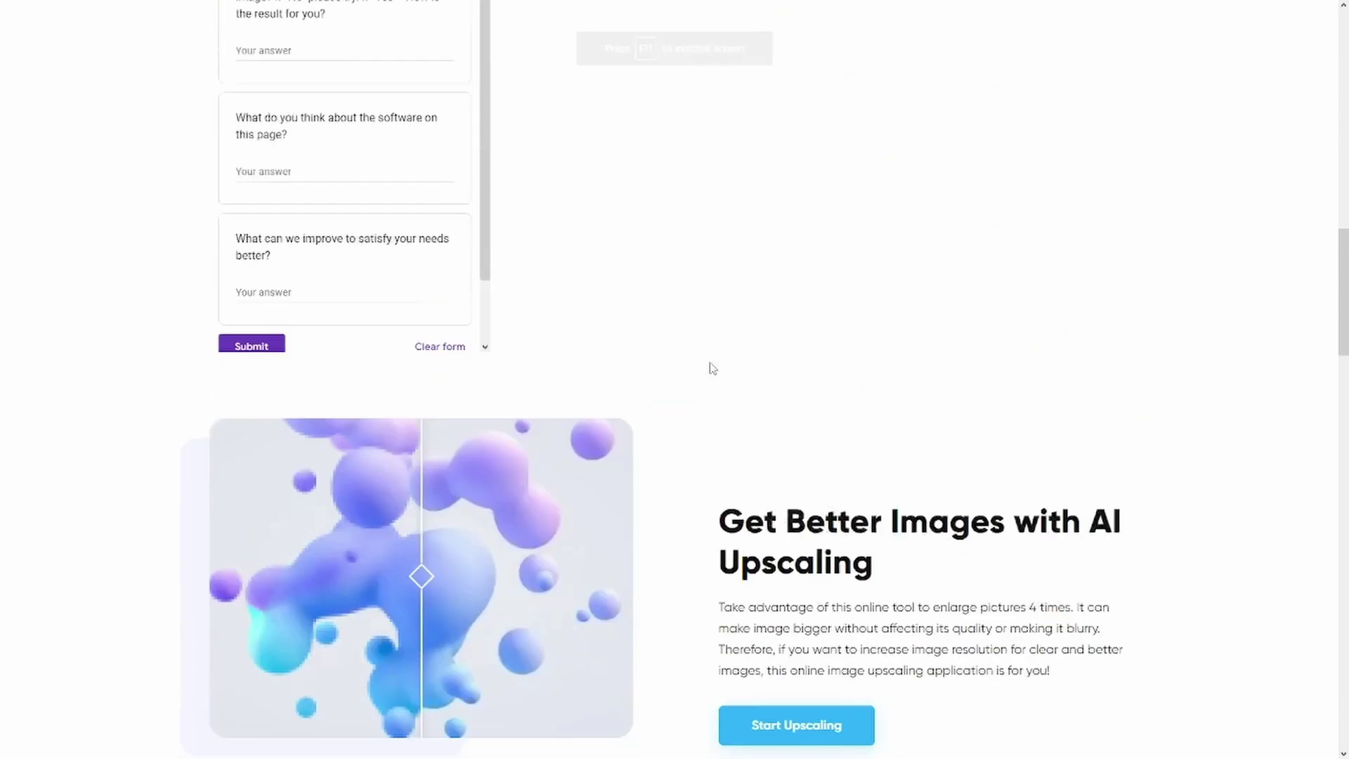
{"action": "scroll", "coordinate": [711, 367], "scroll_direction": "down", "scroll_amount": 15}
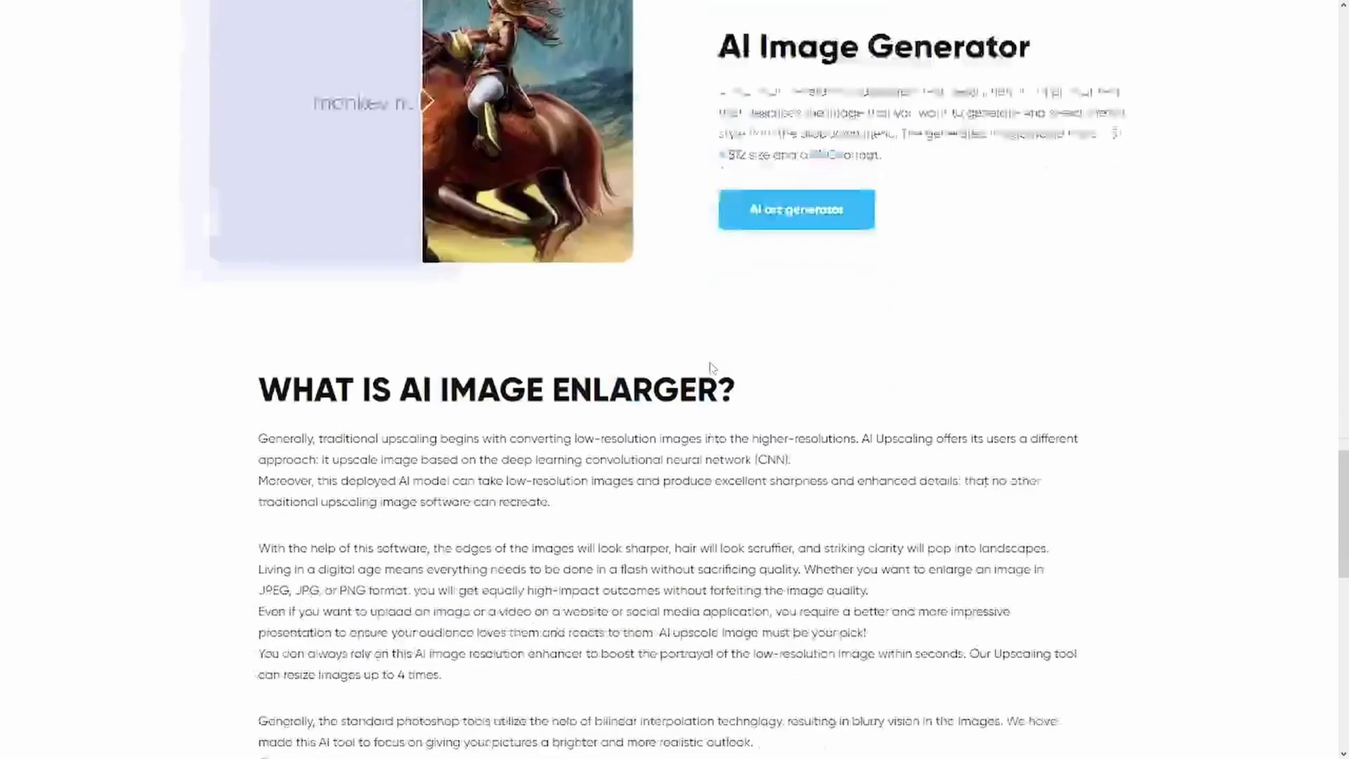
{"action": "scroll", "coordinate": [711, 363], "scroll_direction": "down", "scroll_amount": 9}
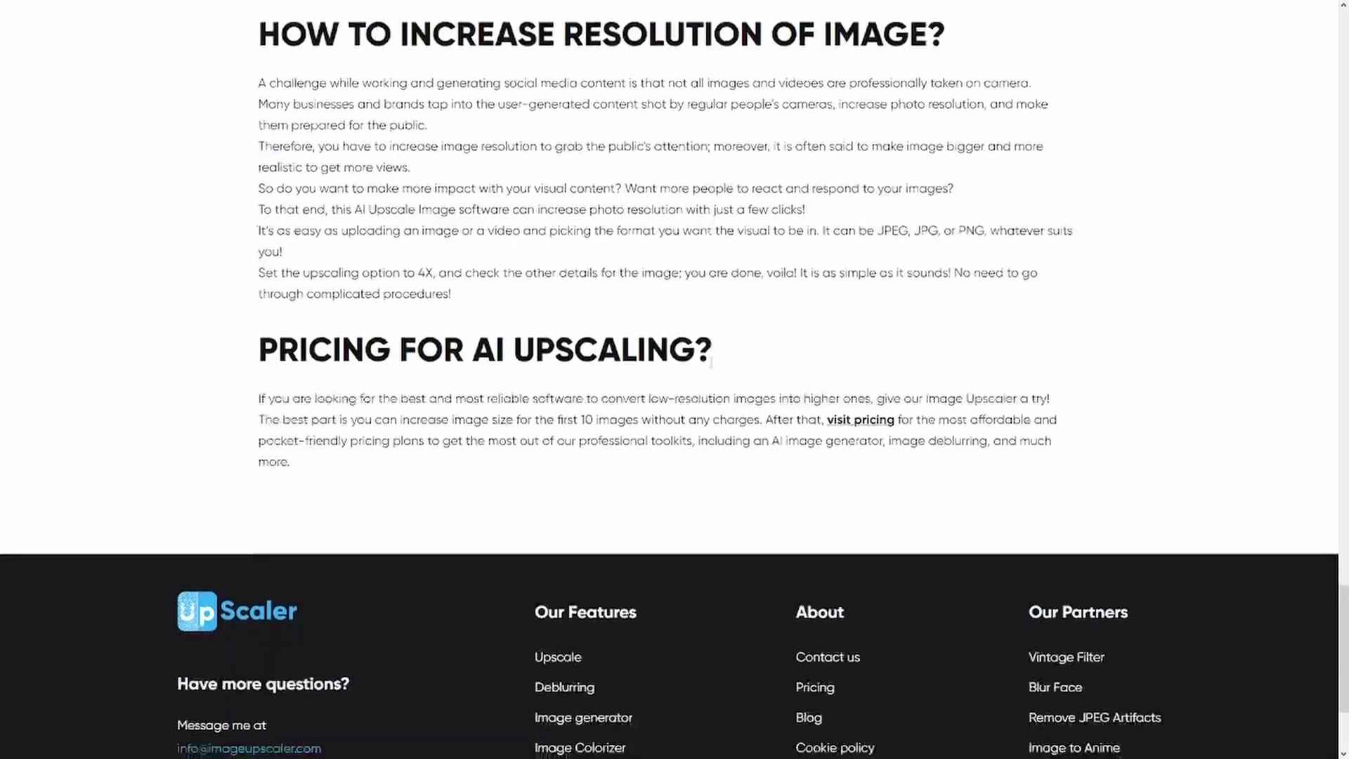
{"action": "scroll", "coordinate": [712, 362], "scroll_direction": "up", "scroll_amount": 7}
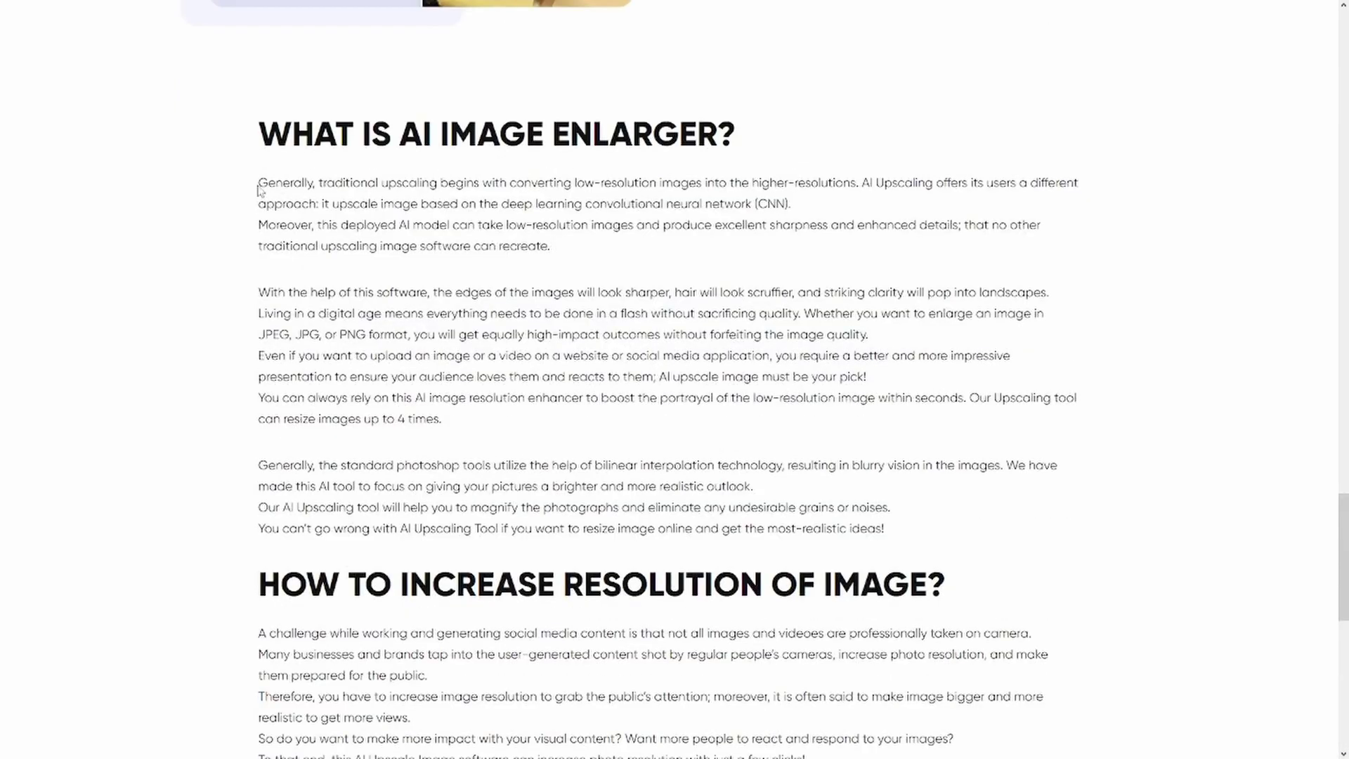
{"action": "left_click_drag", "start_coordinate": [259, 184], "coordinate": [792, 204]}
{"action": "left_click", "coordinate": [785, 278]}
{"action": "scroll", "coordinate": [785, 278], "scroll_direction": "down", "scroll_amount": 10}
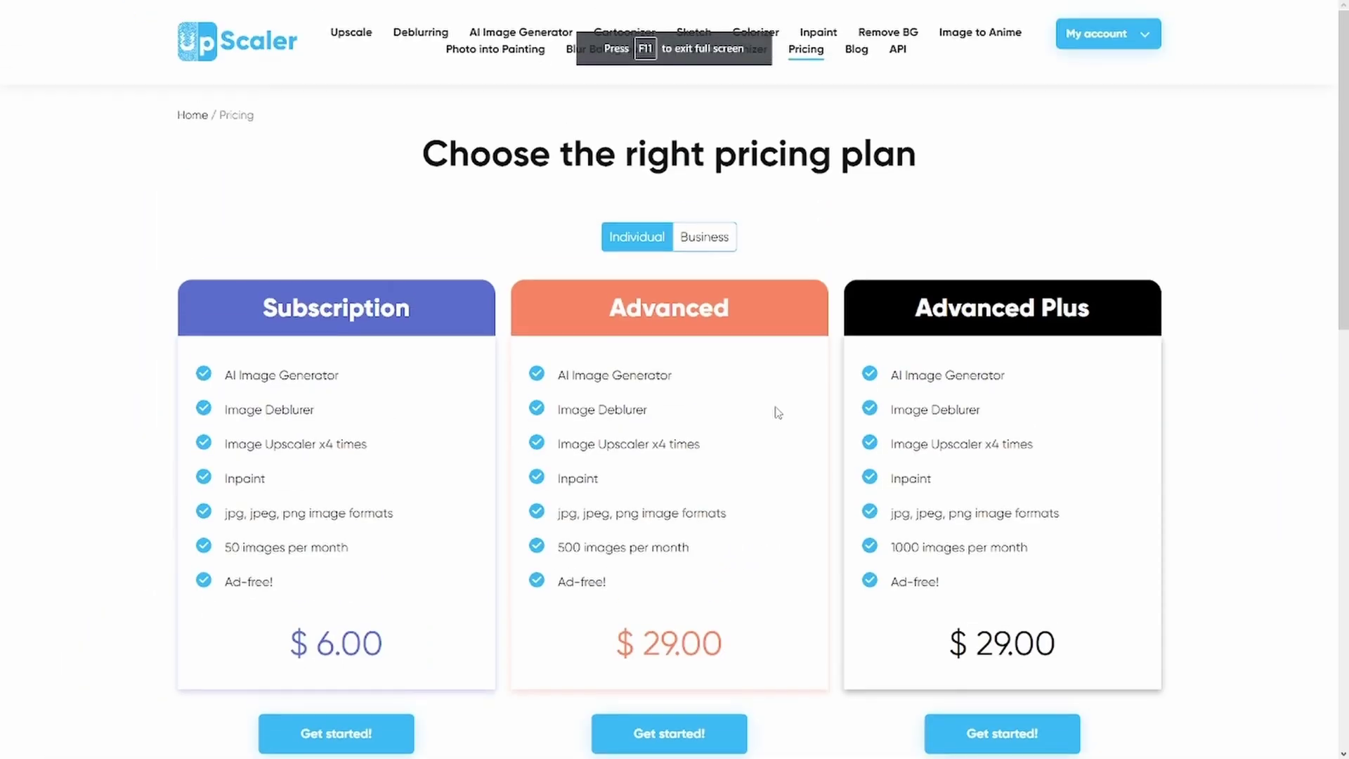
{"action": "scroll", "coordinate": [776, 412], "scroll_direction": "down", "scroll_amount": 1}
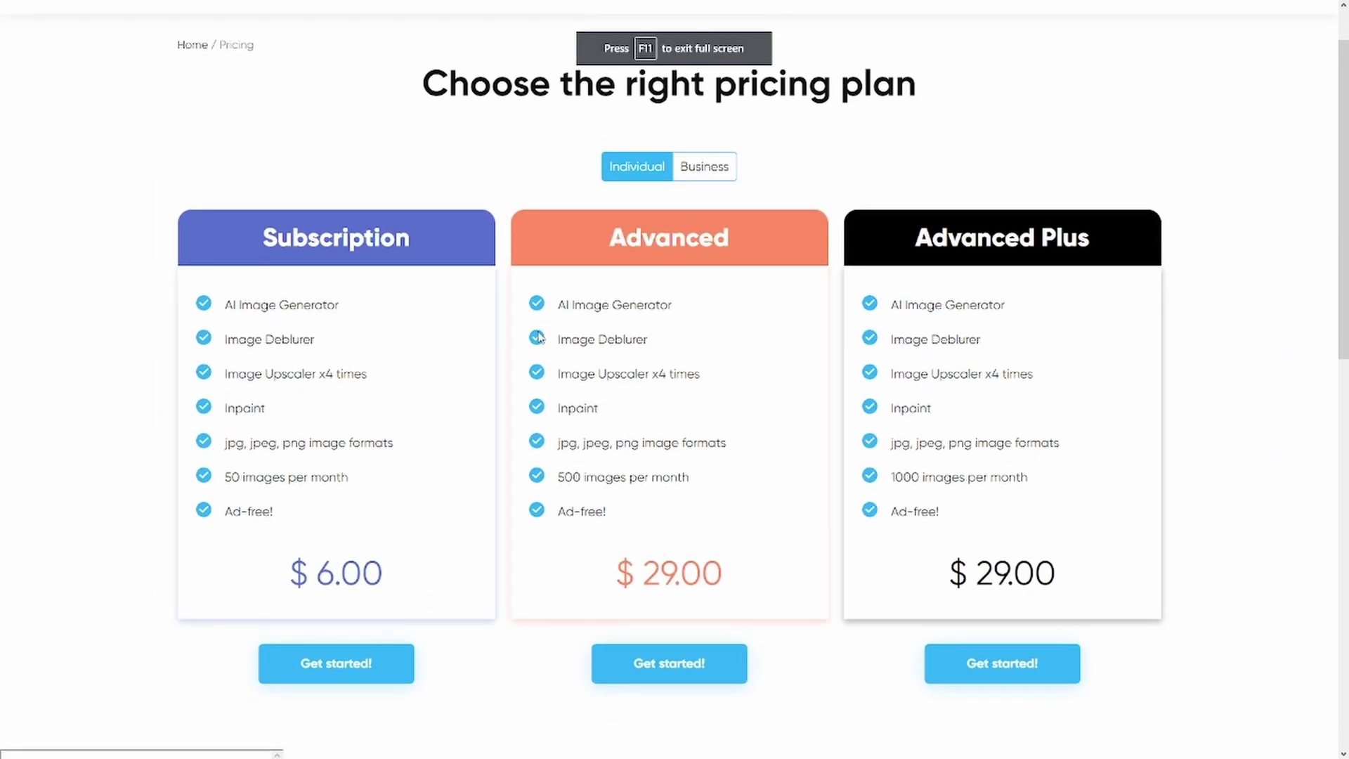
{"action": "scroll", "coordinate": [537, 337], "scroll_direction": "up", "scroll_amount": 1}
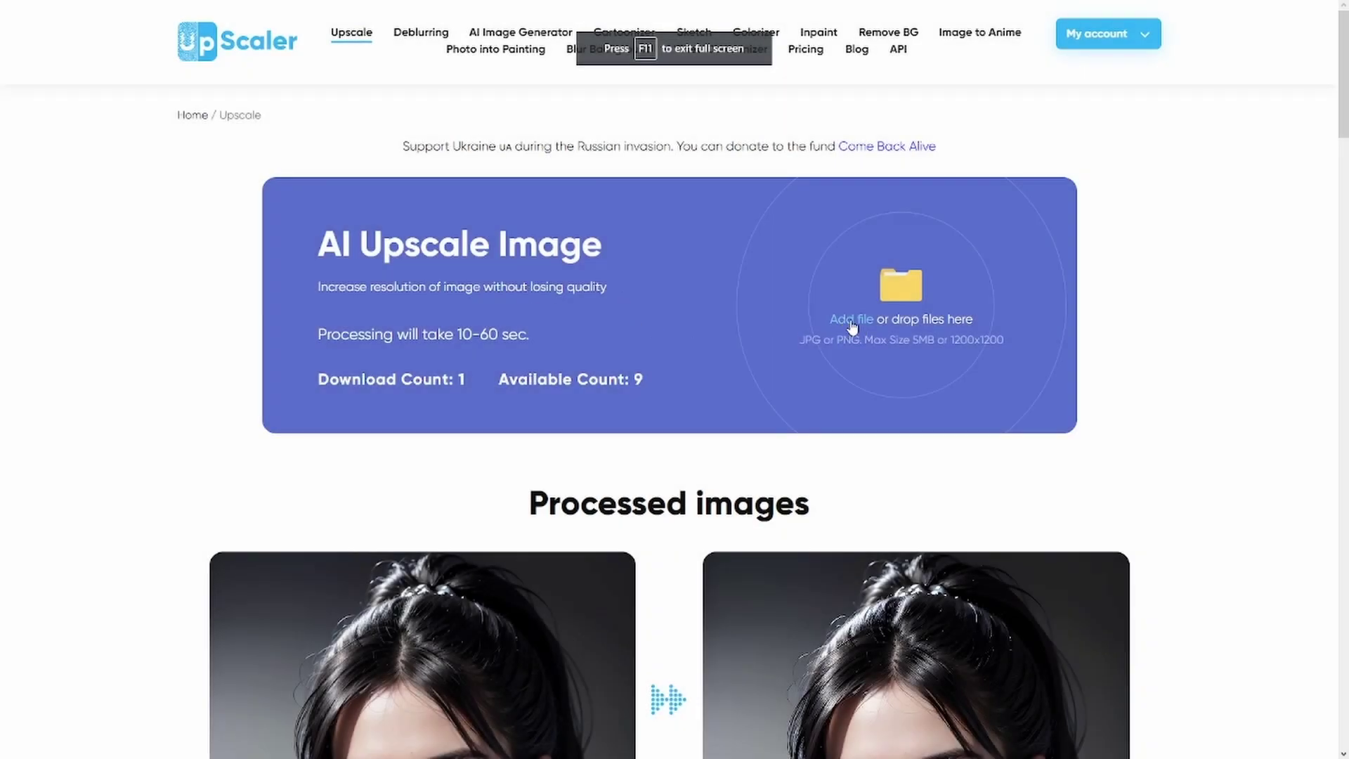
- Scroll down the upscale page to the PRICING FOR AI UPSCALING? section and footer
{"action": "scroll", "coordinate": [711, 366], "scroll_direction": "down", "scroll_amount": 20}
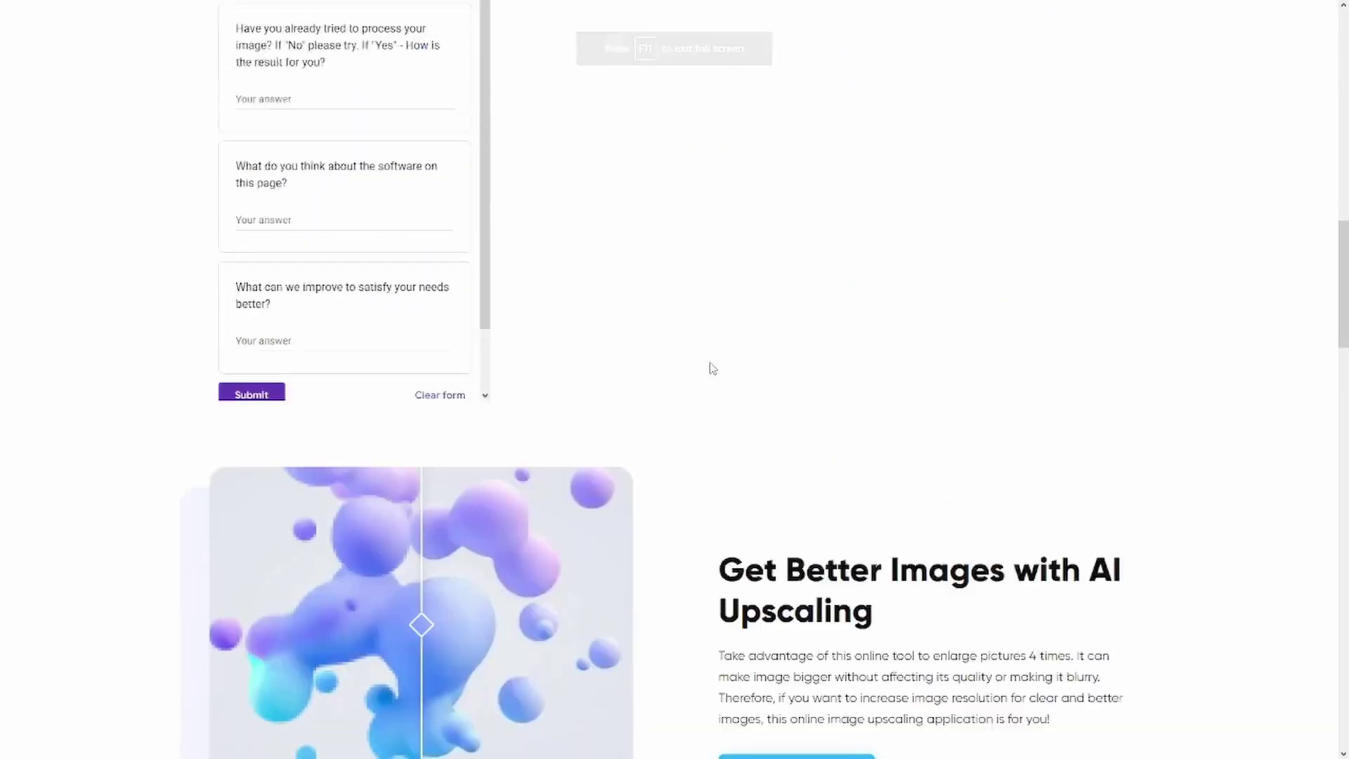
{"action": "scroll", "coordinate": [711, 367], "scroll_direction": "down", "scroll_amount": 18}
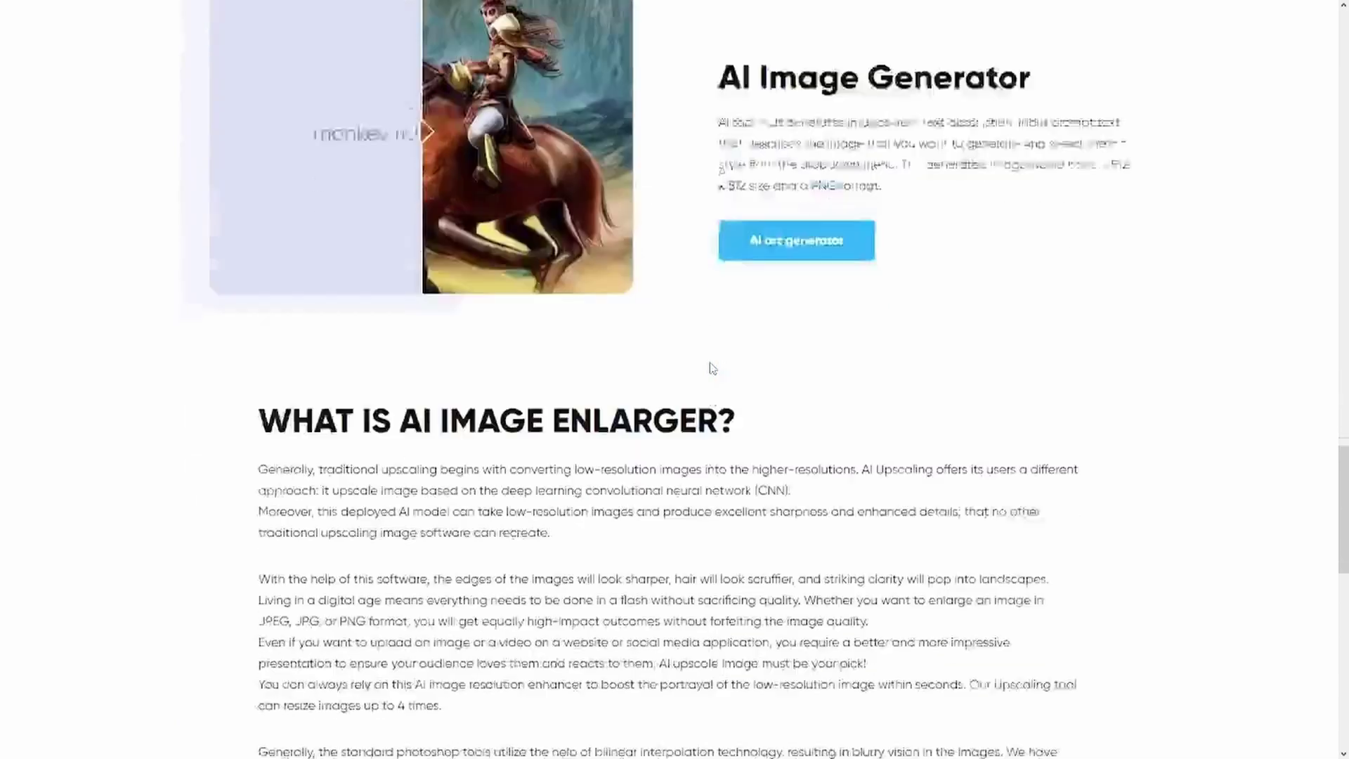
{"action": "scroll", "coordinate": [711, 362], "scroll_direction": "down", "scroll_amount": 10}
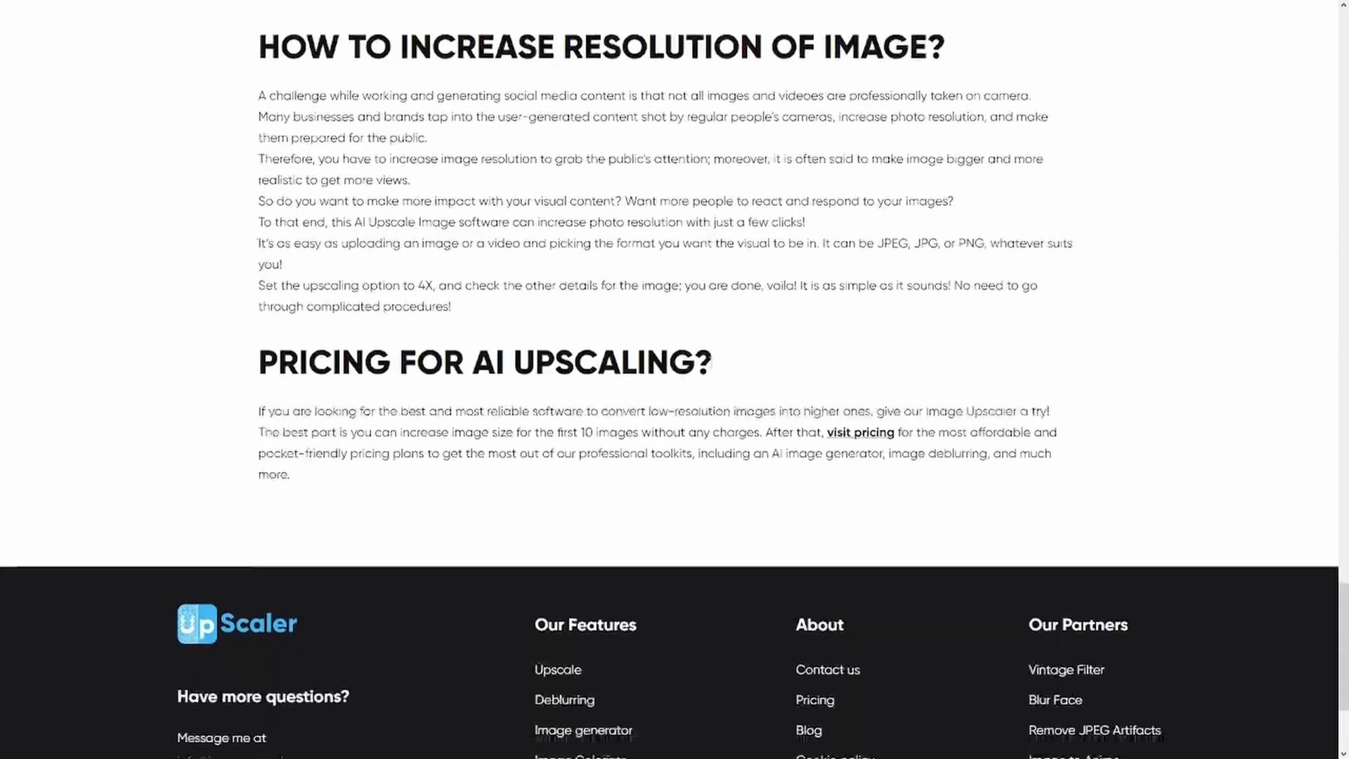
{"action": "scroll", "coordinate": [711, 365], "scroll_direction": "up", "scroll_amount": 8}
{"action": "scroll", "coordinate": [784, 282], "scroll_direction": "down", "scroll_amount": 11}
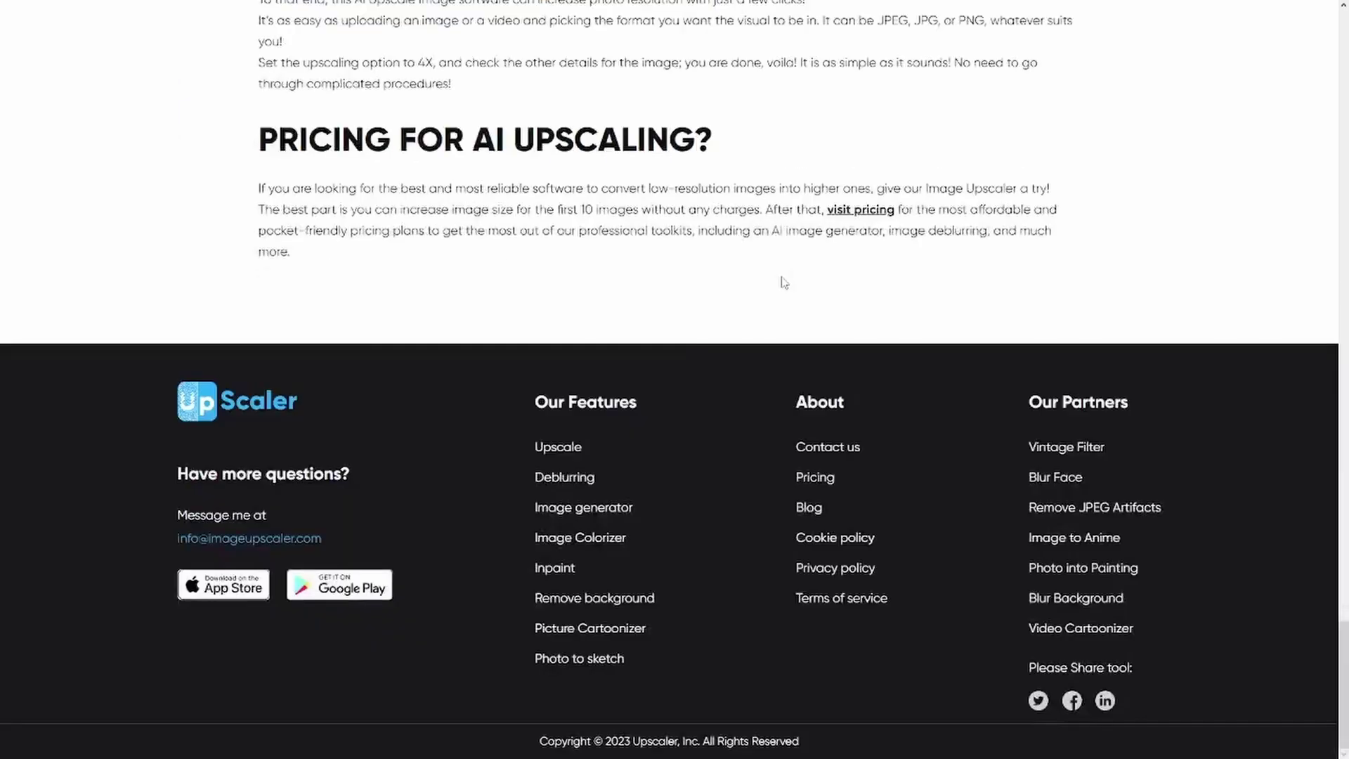